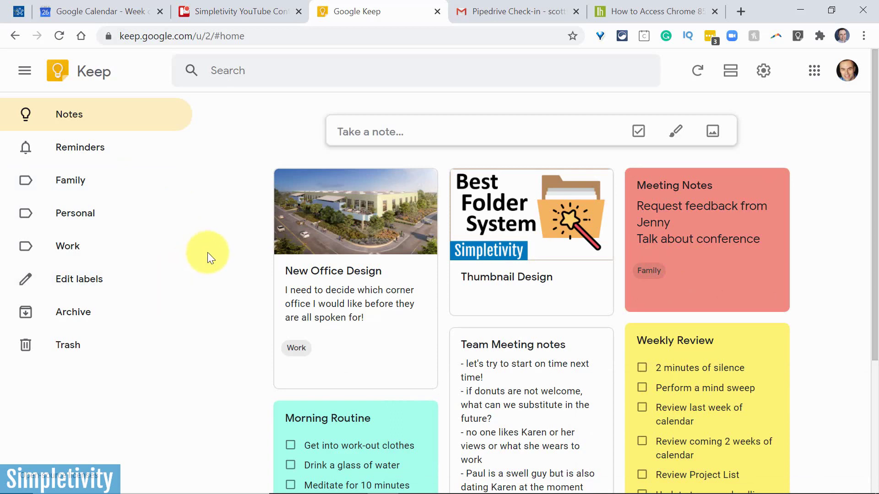
Close the label editor, then browse the Personal and Work label views
click(68, 278)
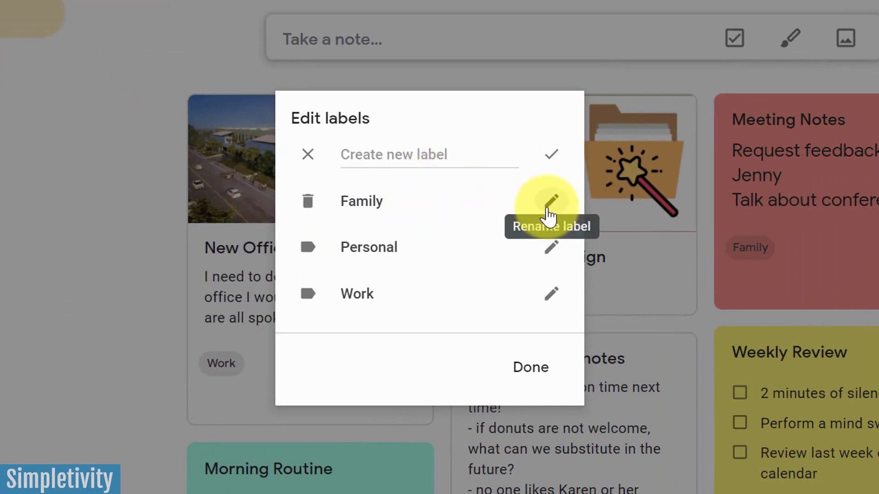
click(538, 372)
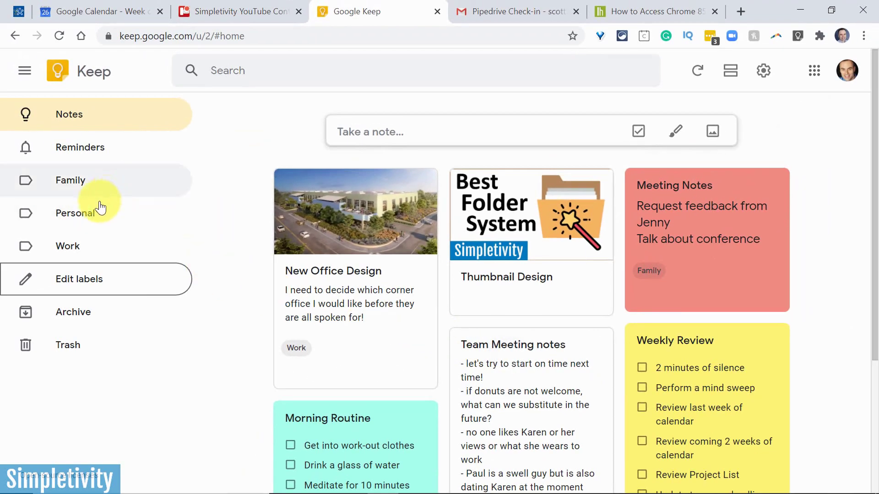
click(85, 222)
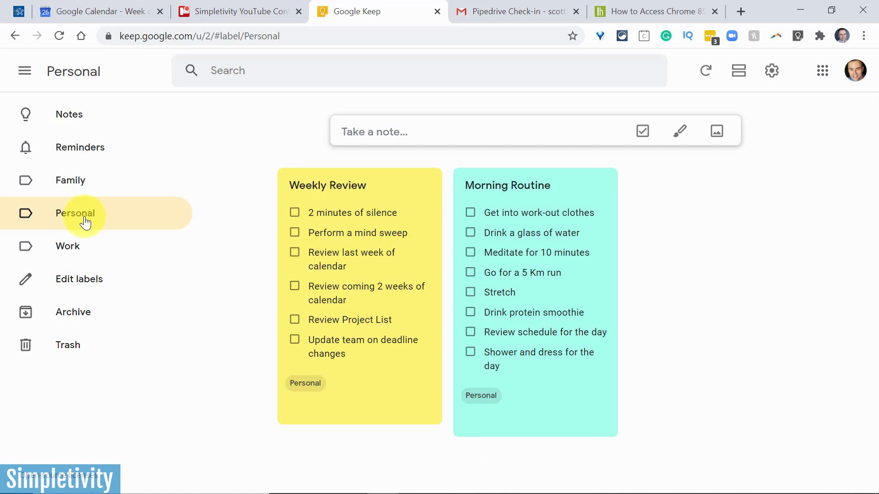
click(75, 247)
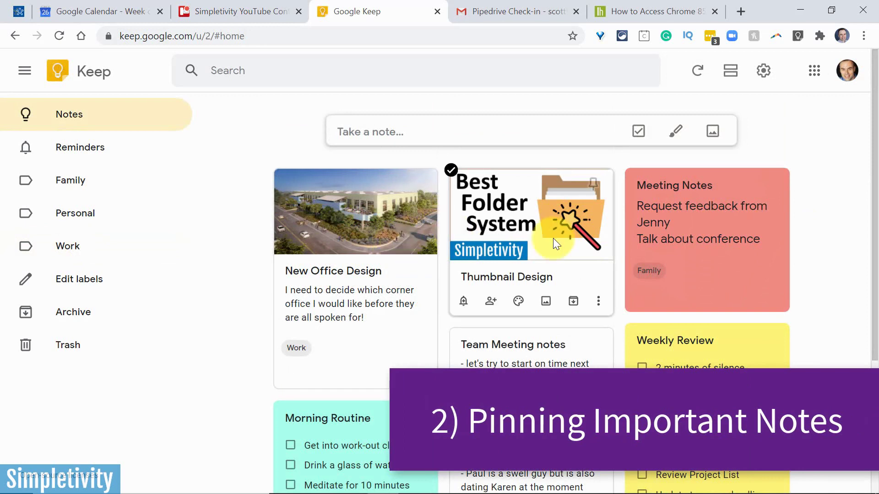
Add a new note reading 'New note today'
scroll(552, 240, down, 4)
scroll(551, 265, up, 4)
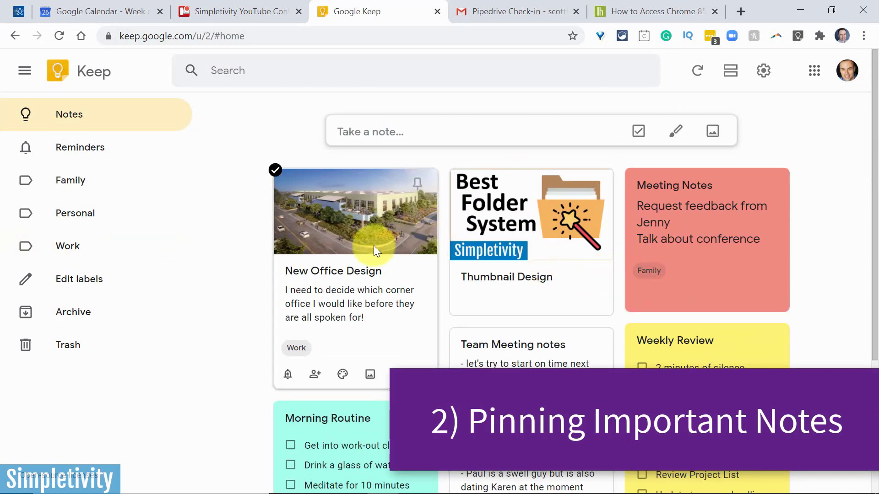
scroll(373, 248, down, 4)
scroll(465, 298, up, 4)
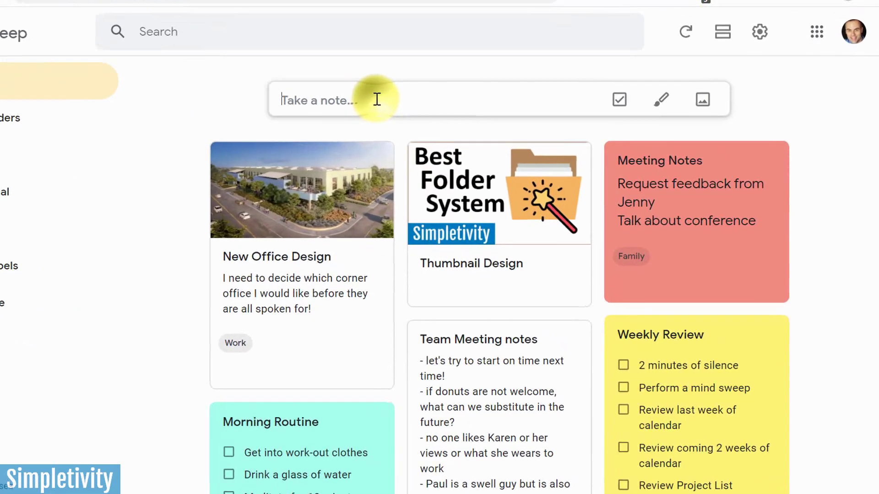
click(421, 132)
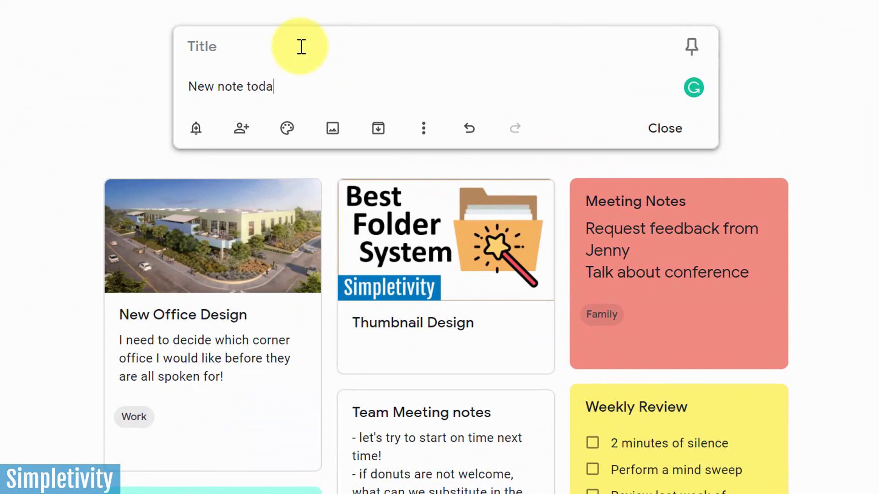
click(669, 135)
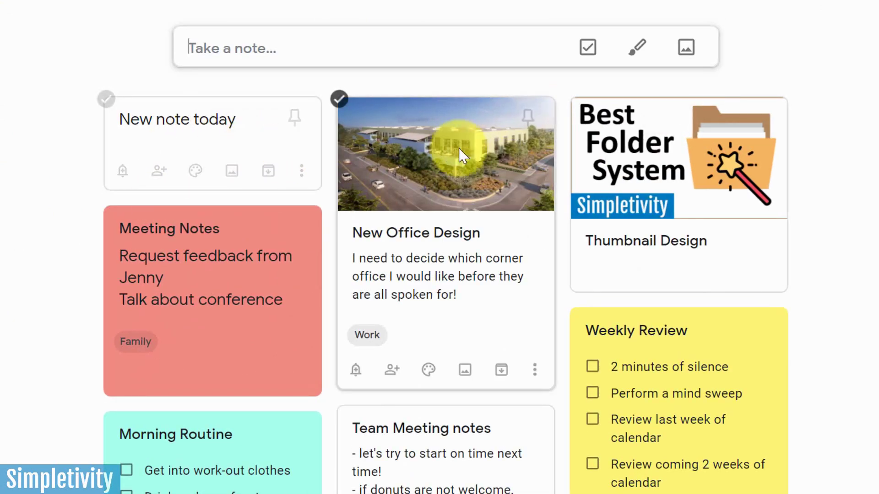
Move the Thumbnail Design note ahead of New Office Design in the middle column
scroll(476, 243, down, 5)
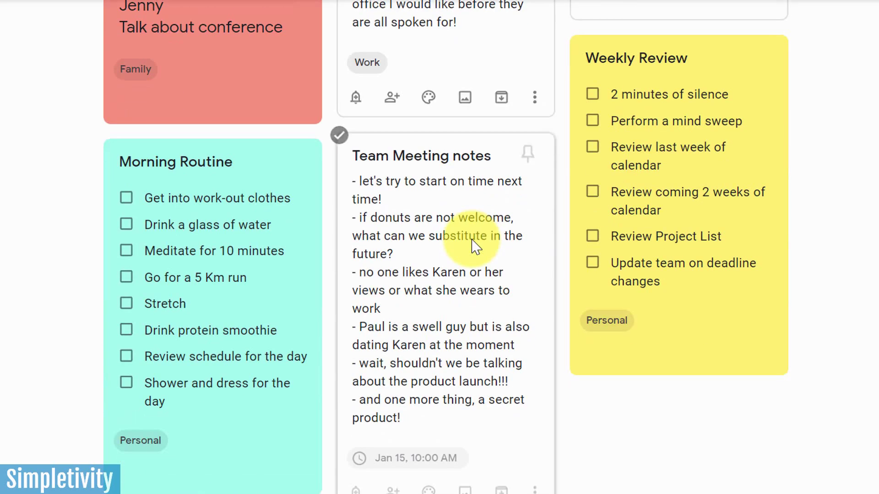
scroll(471, 246, up, 5)
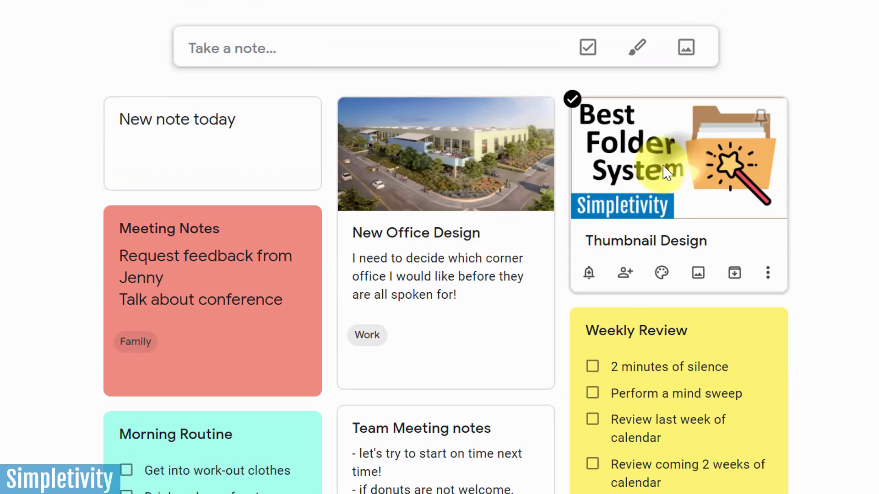
drag(663, 157, 434, 215)
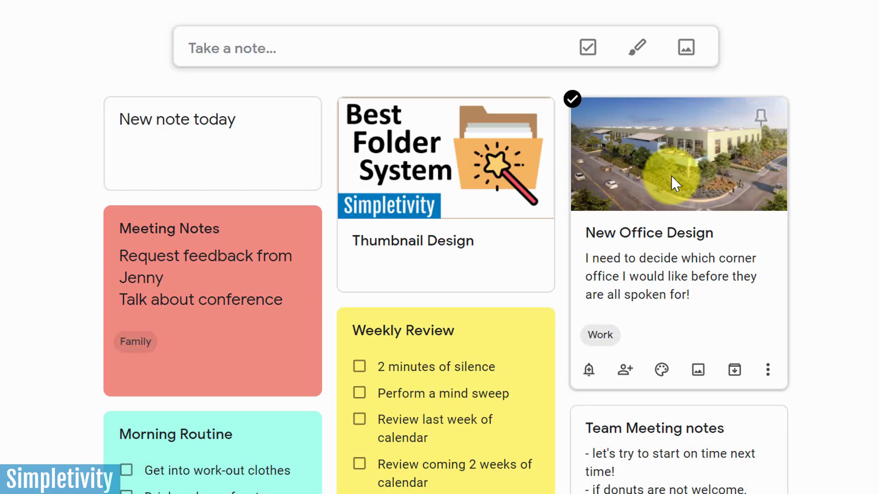
Pin the New Office Design, Meeting Notes and Weekly Review notes
click(761, 117)
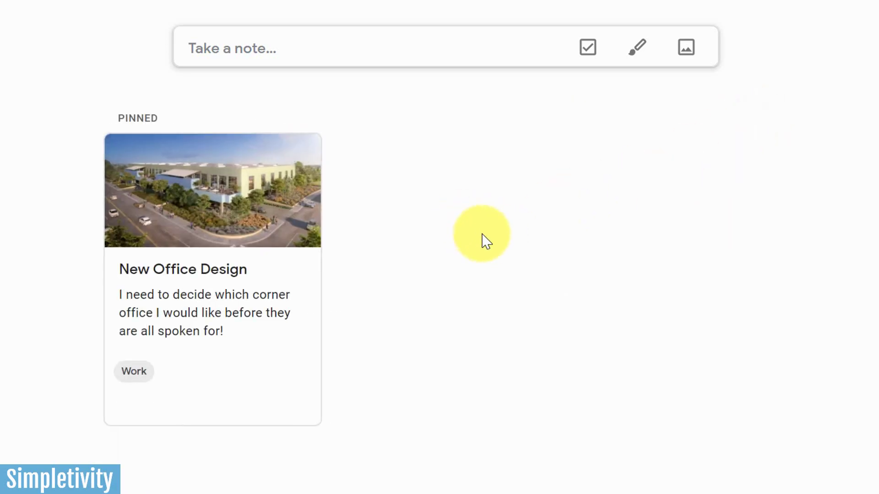
scroll(479, 214, down, 2)
scroll(479, 214, up, 2)
scroll(479, 215, down, 4)
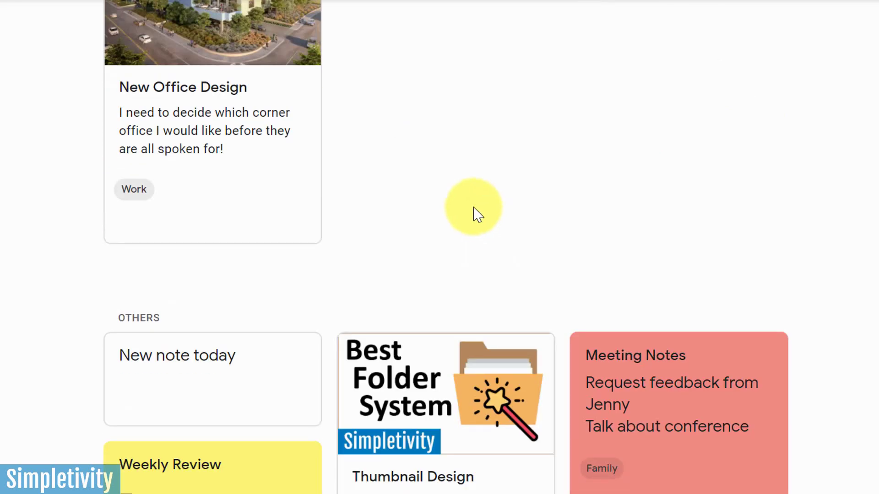
scroll(435, 127, down, 2)
drag(650, 298, 463, 284)
scroll(446, 190, up, 6)
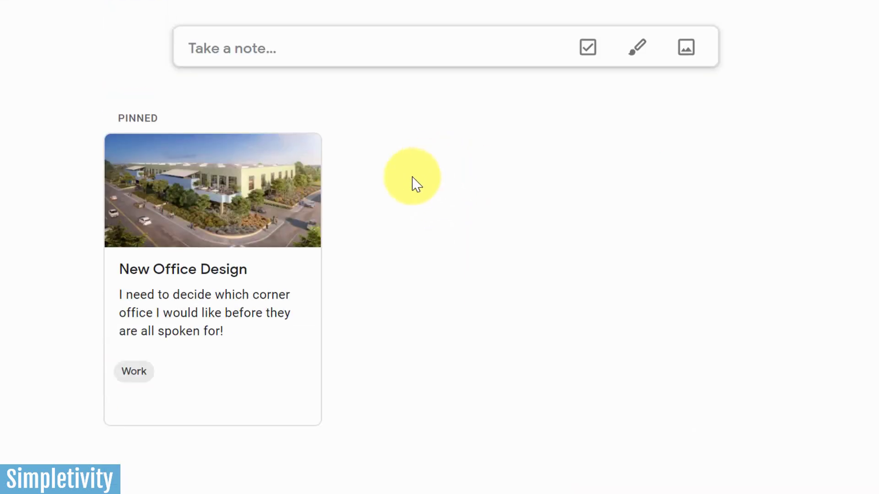
mouse_move(301, 193)
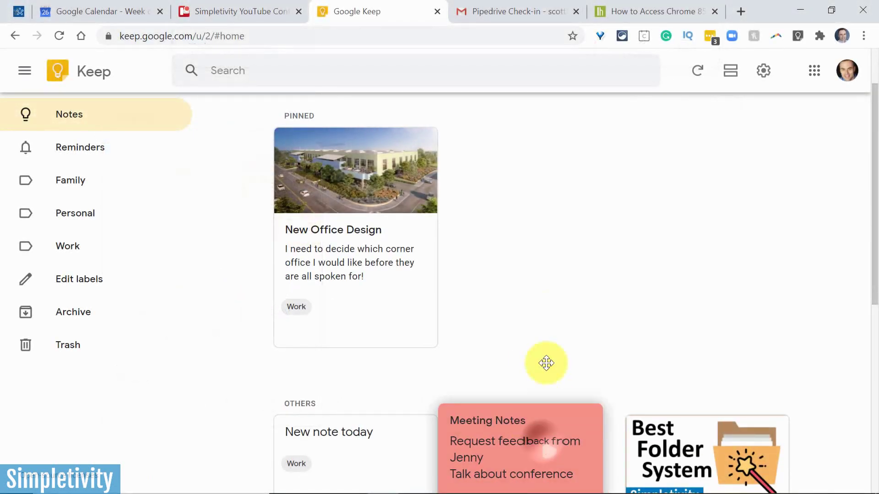
drag(546, 363, 559, 166)
click(593, 431)
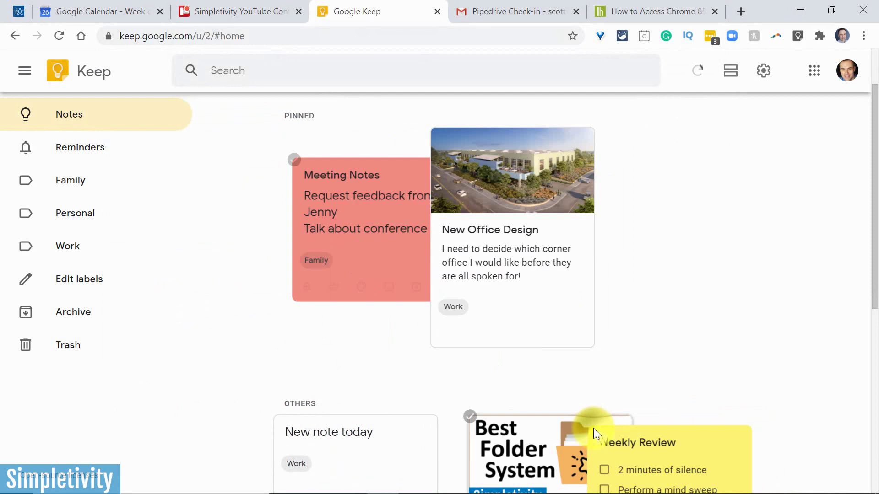
click(769, 435)
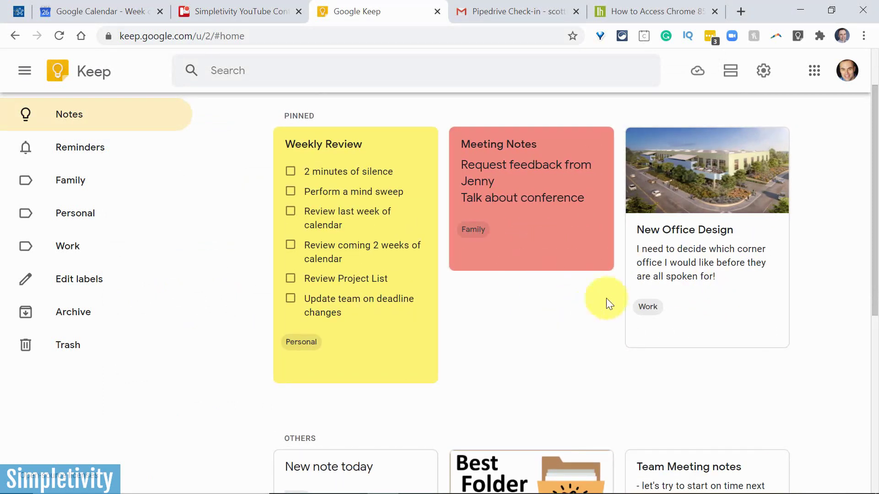
Reorder the pinned notes to New Office Design, Weekly Review, then Meeting Notes
drag(669, 177, 521, 183)
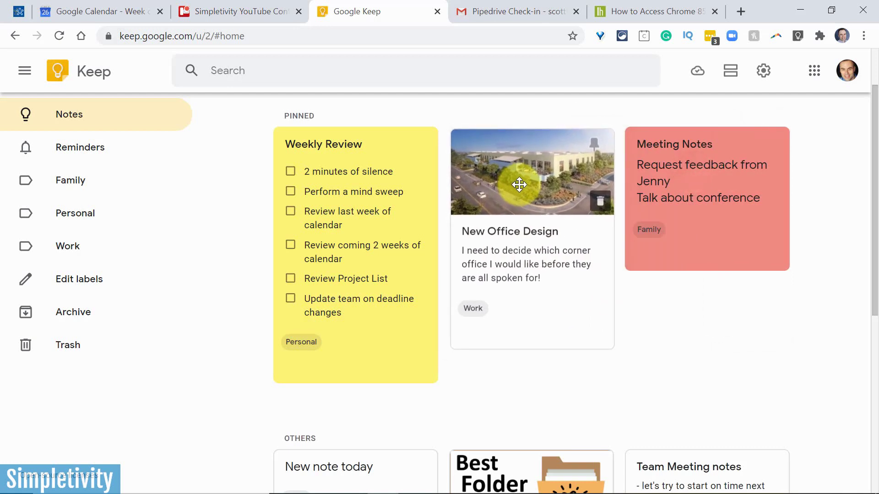
drag(358, 175, 581, 173)
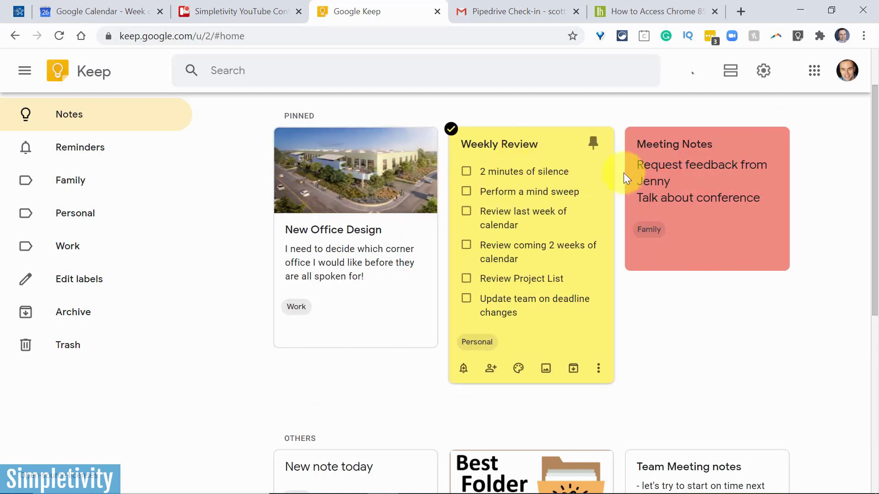
scroll(839, 235, up, 2)
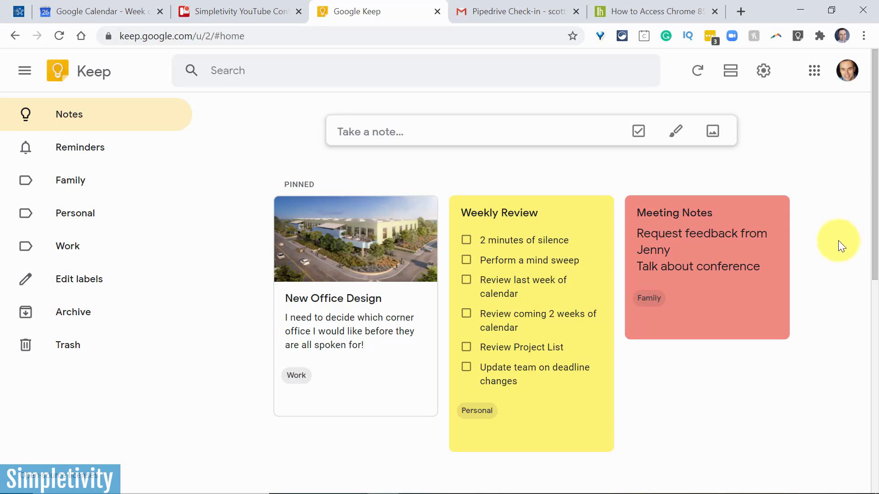
scroll(837, 239, down, 1)
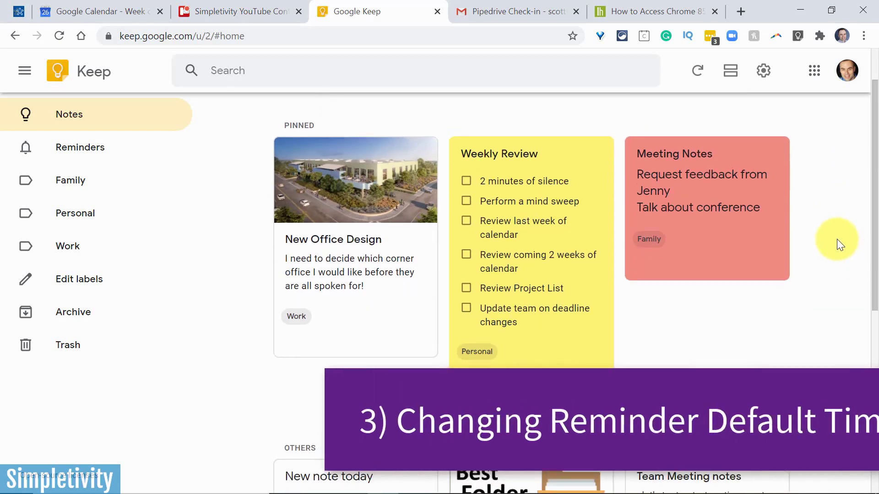
scroll(837, 239, up, 1)
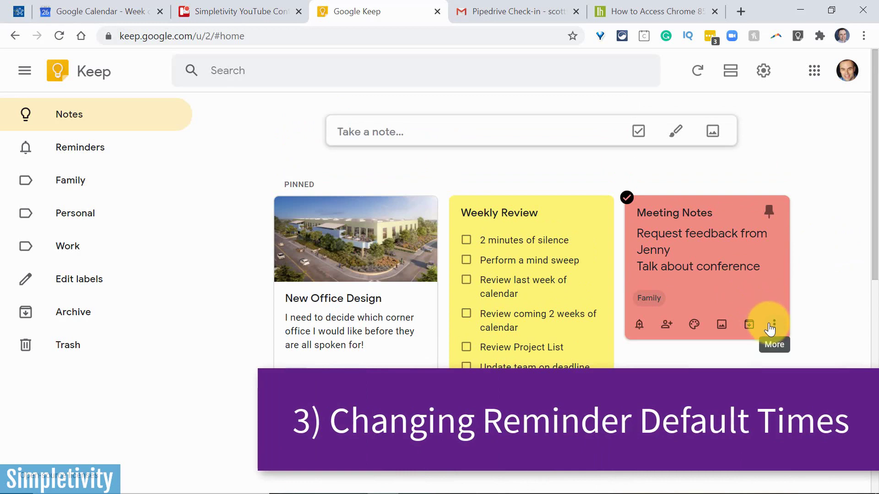
click(639, 325)
scroll(698, 325, down, 3)
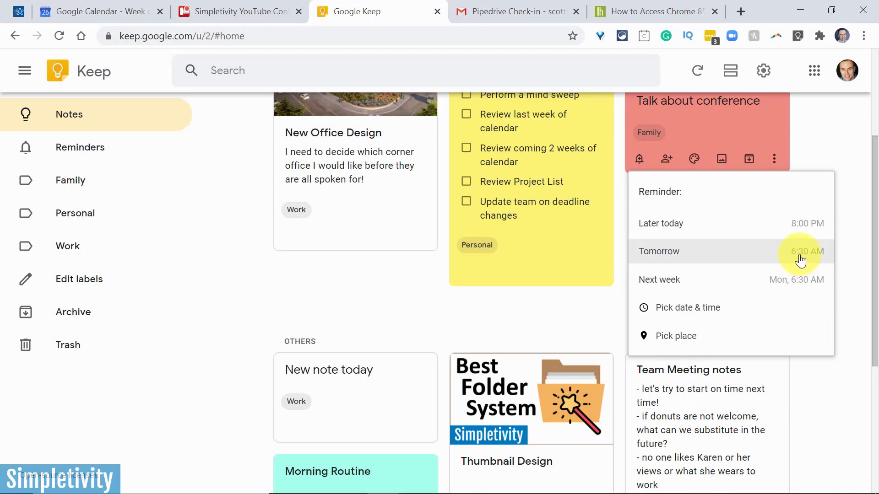
scroll(800, 260, up, 4)
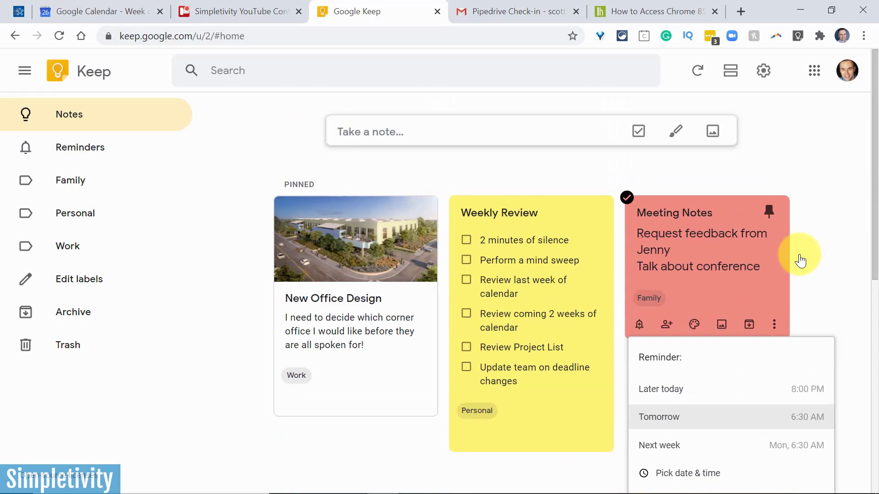
click(792, 128)
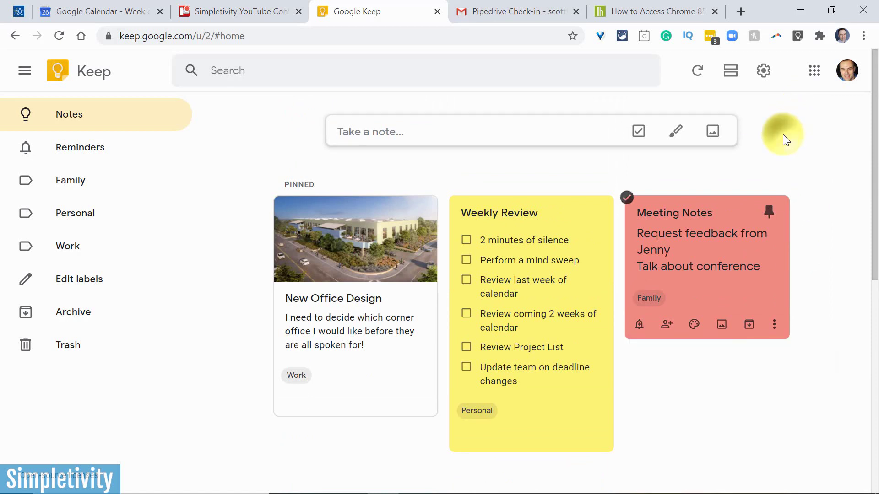
In Settings, set reminder defaults to Morning 7:30 AM, Afternoon 2:00 PM, Evening 8:30 PM
click(763, 73)
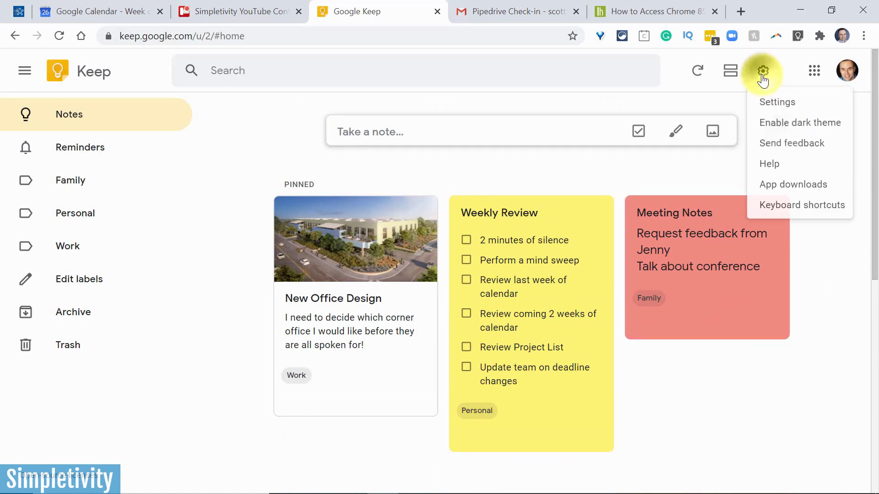
click(777, 101)
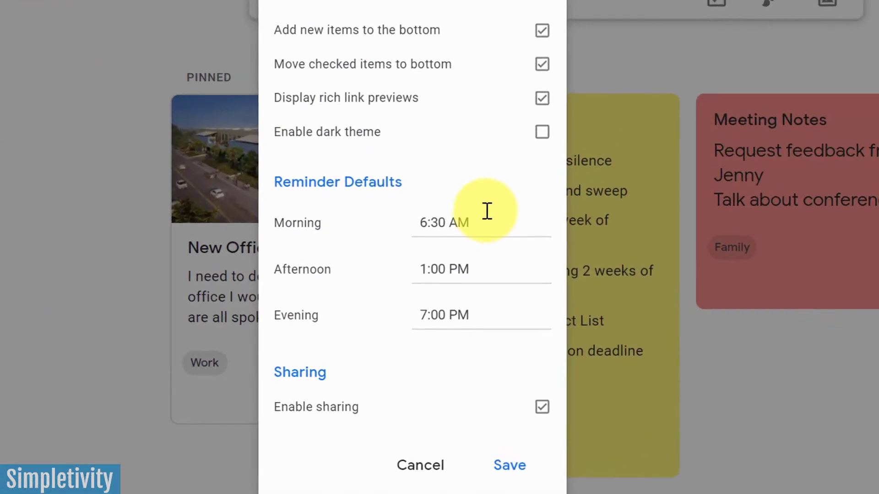
click(426, 226)
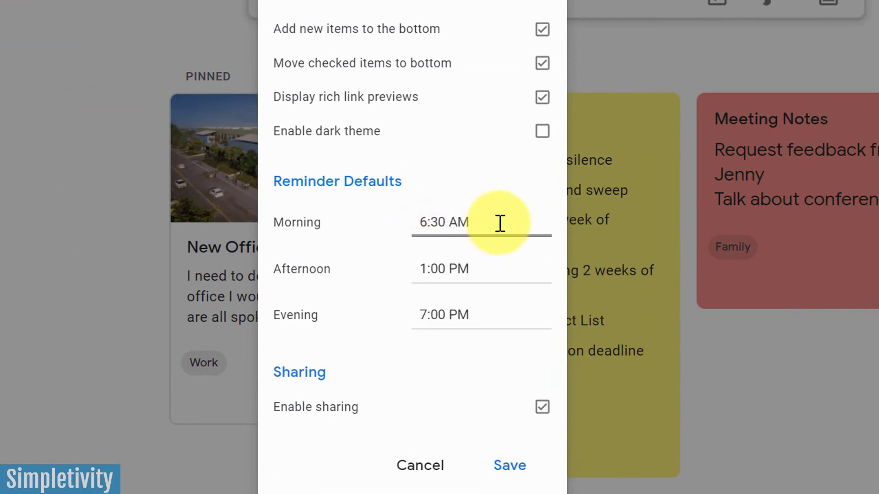
click(425, 269)
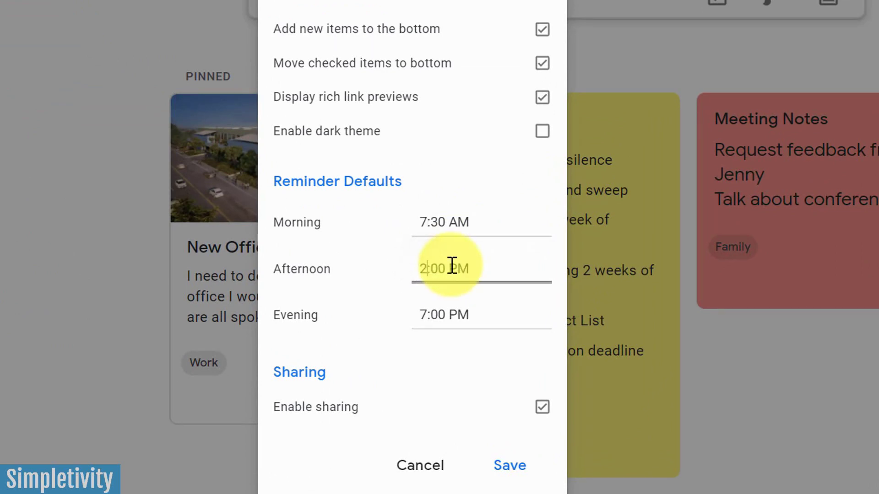
click(426, 315)
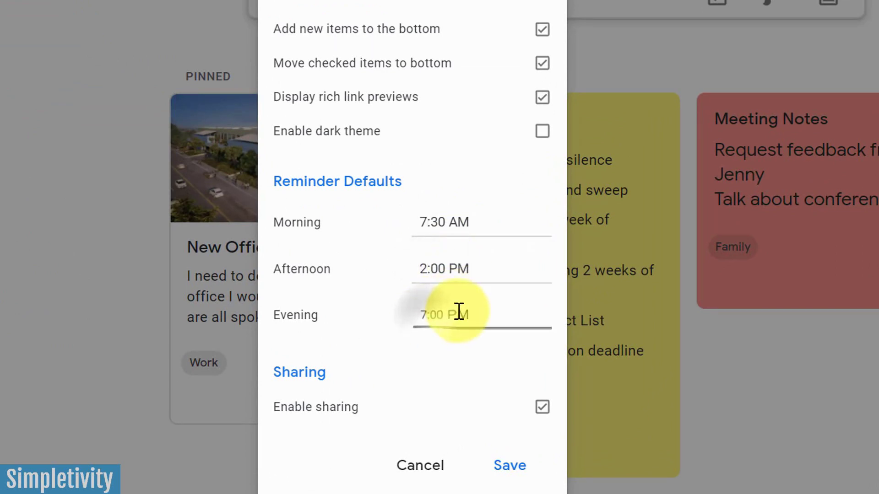
text(8)
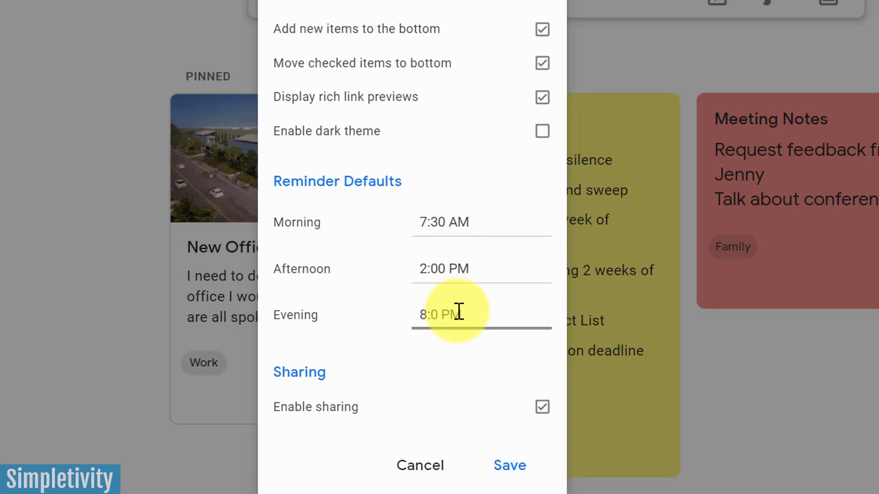
text(30)
Save the reminder defaults, show Meeting Notes' reminder choices, then switch to the Gmail inbox
click(511, 465)
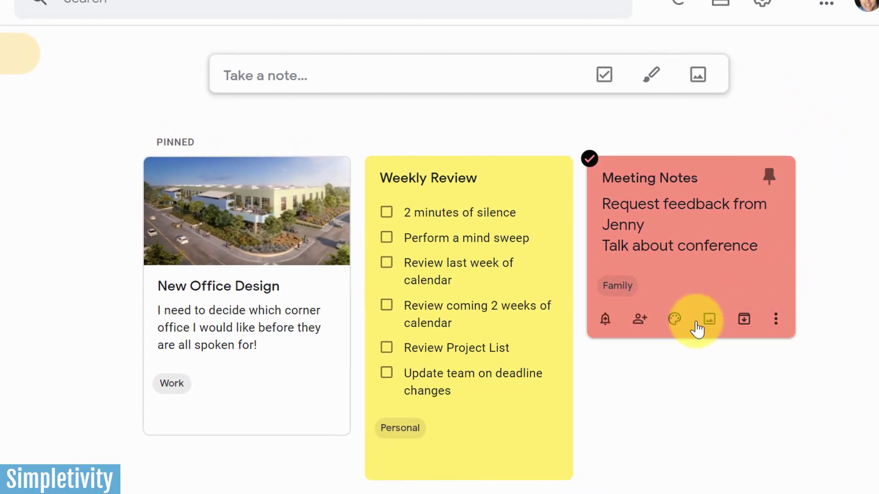
click(605, 319)
scroll(707, 335, down, 3)
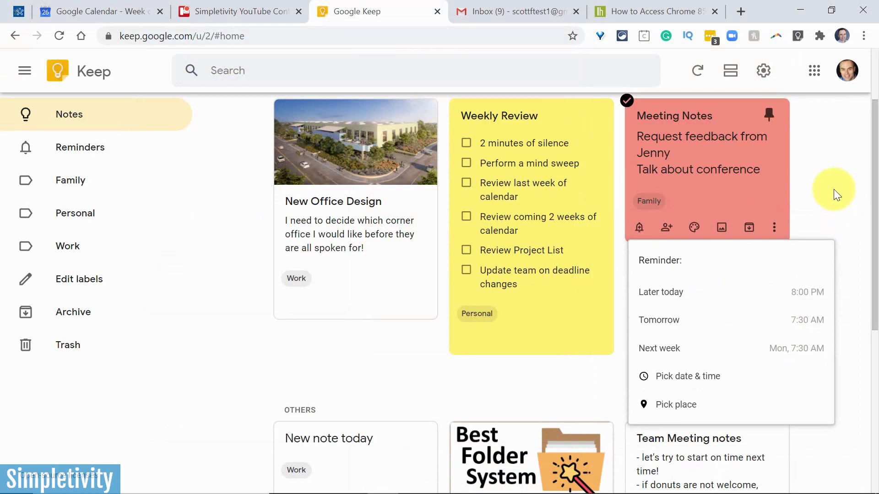
click(517, 11)
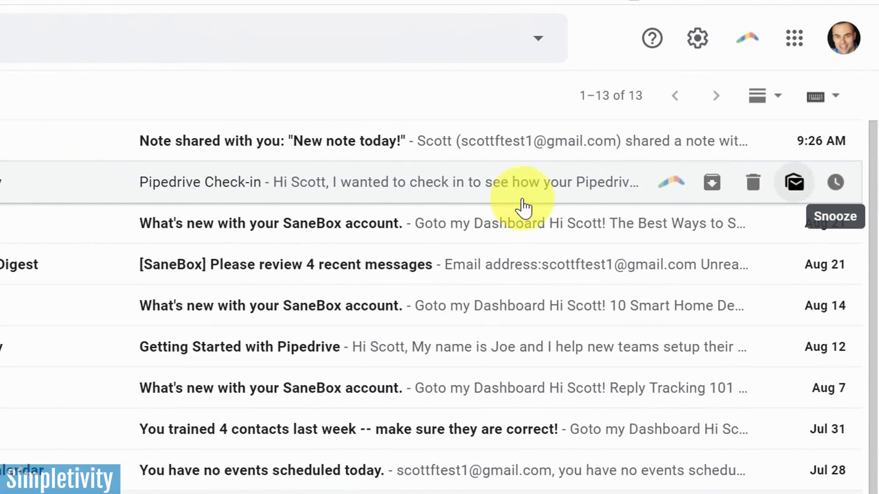
Open the 'Note shared with you' email and show its snooze options
click(38, 147)
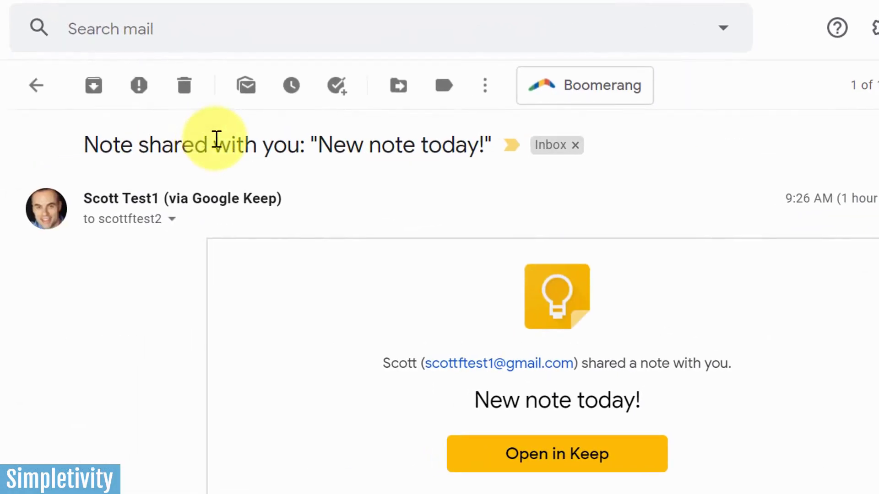
click(291, 87)
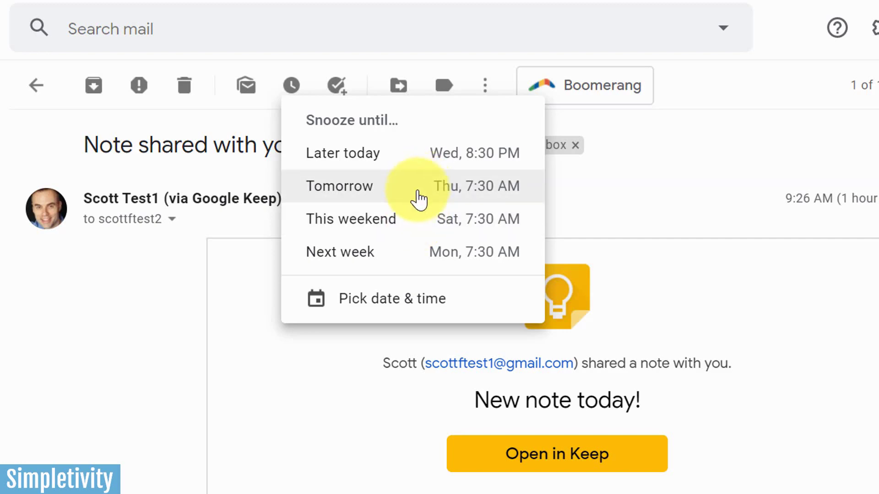
Back in Google Keep, review the Reminder Defaults in Settings and close it unchanged
click(384, 10)
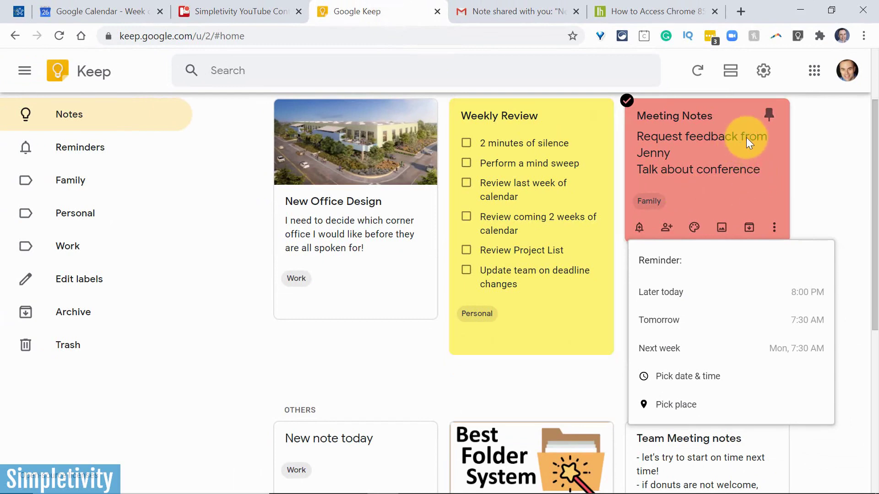
click(763, 70)
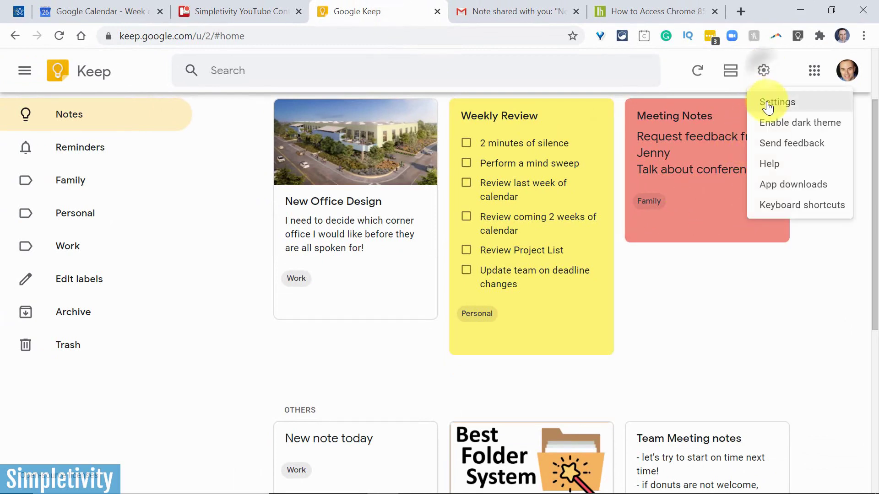
click(764, 99)
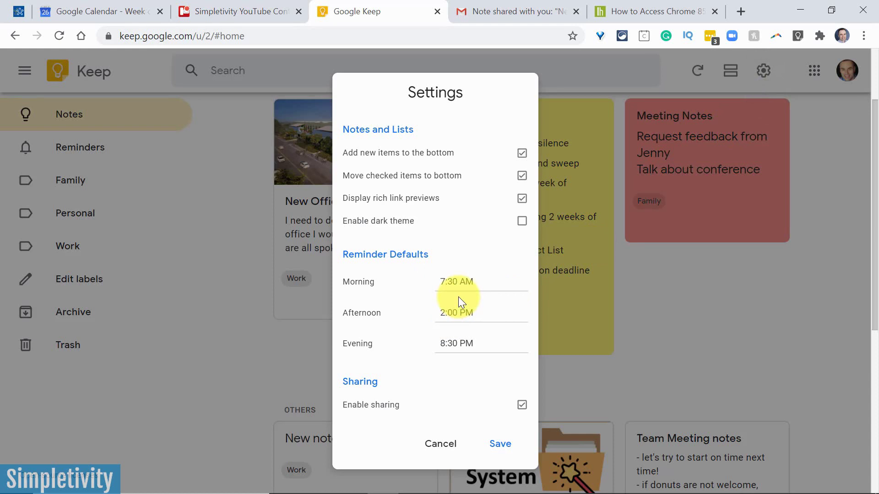
click(785, 293)
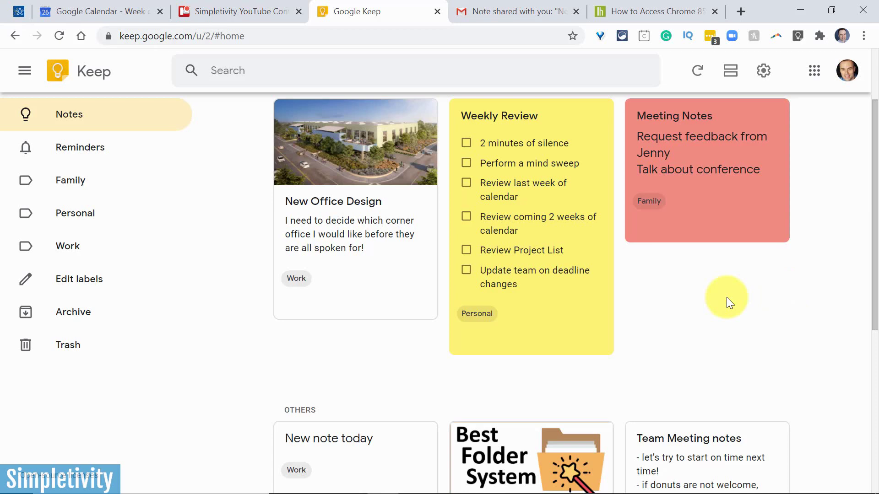
scroll(699, 303, up, 2)
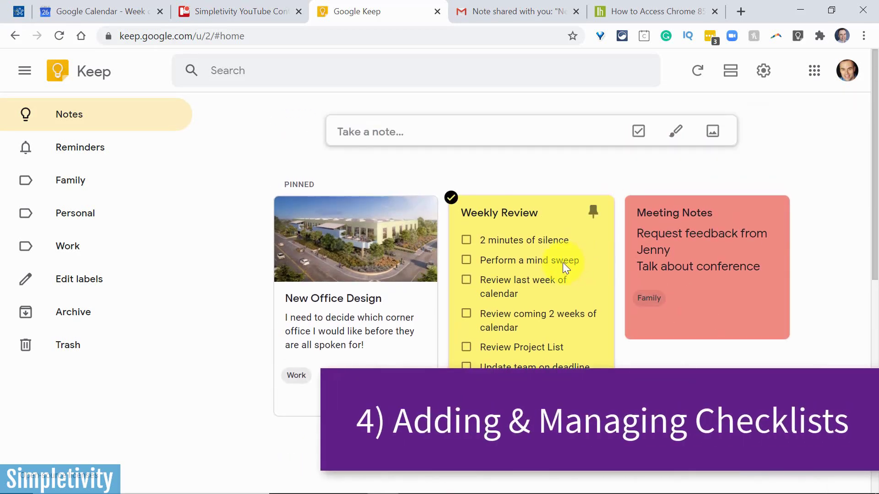
Start a new note titled 'Checklists'
scroll(536, 268, down, 9)
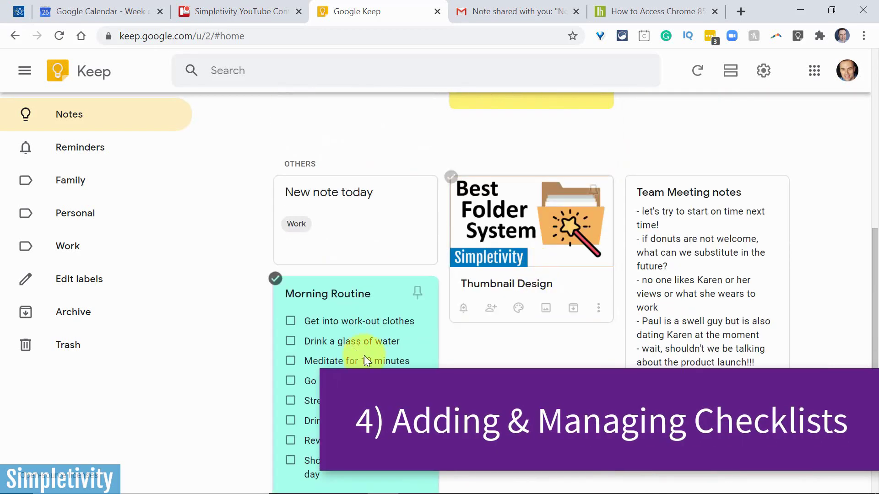
scroll(367, 358, down, 1)
scroll(412, 343, up, 10)
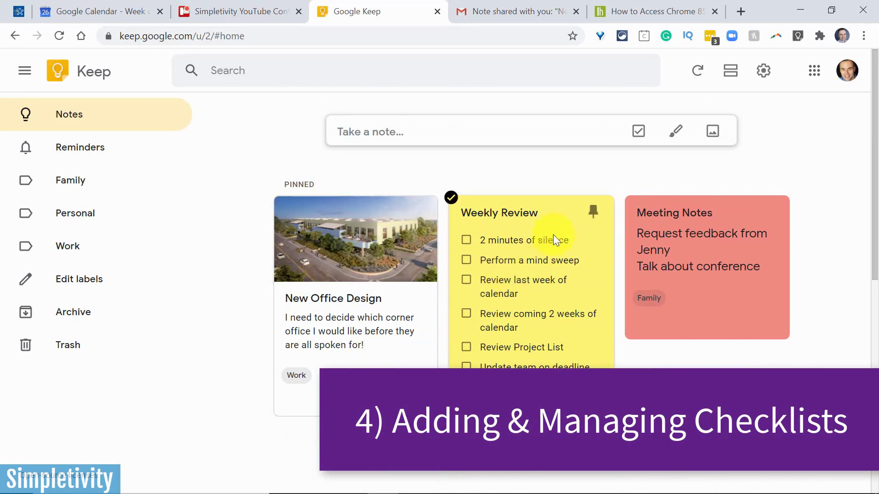
scroll(543, 232, down, 9)
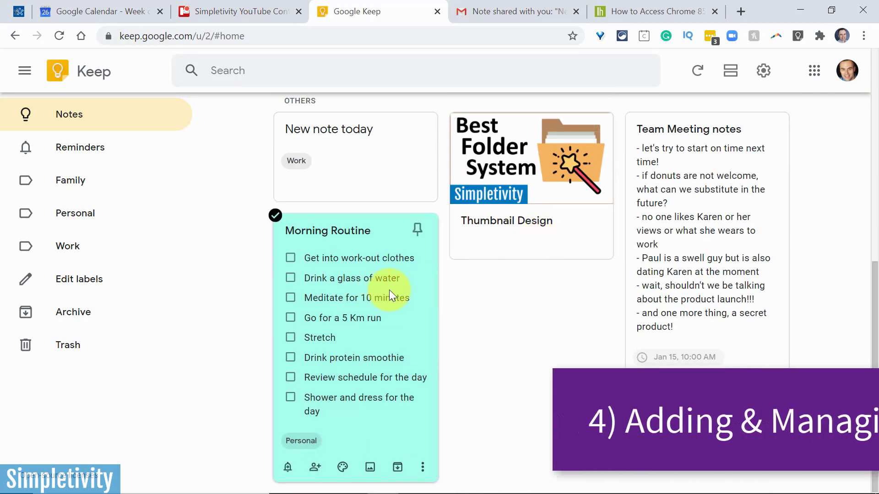
scroll(389, 289, up, 10)
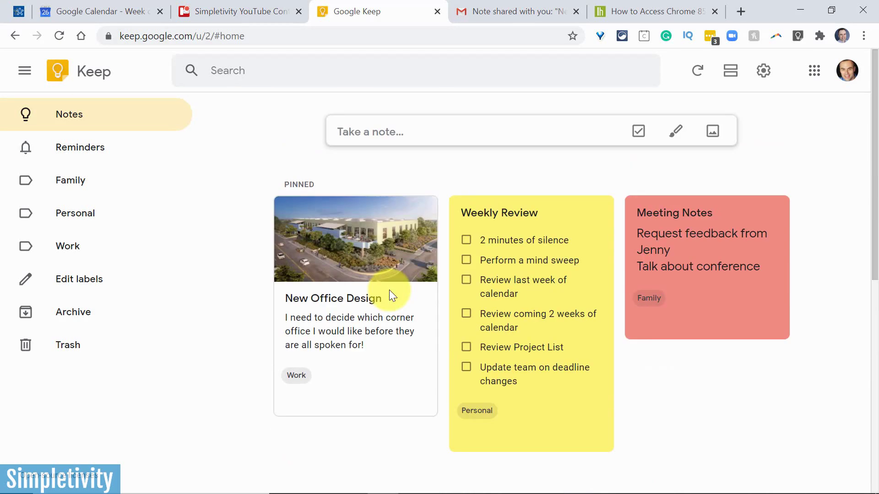
click(432, 132)
click(391, 132)
text(Checklists)
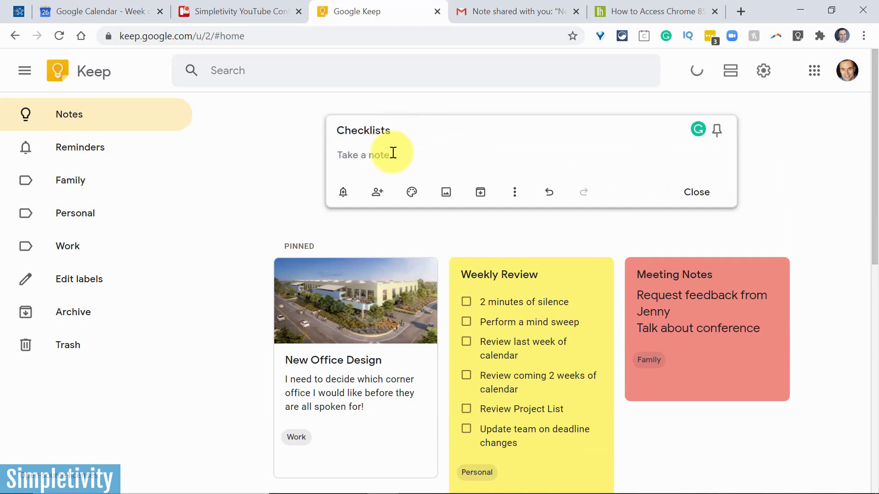
Write Step 1, Step 2 and Step 3 on separate lines in the note body
click(378, 161)
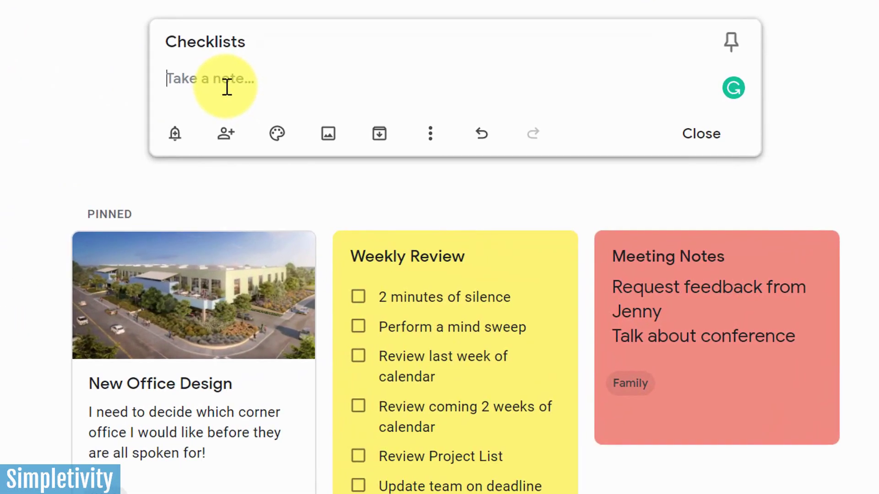
text(Step 1)
key(Return)
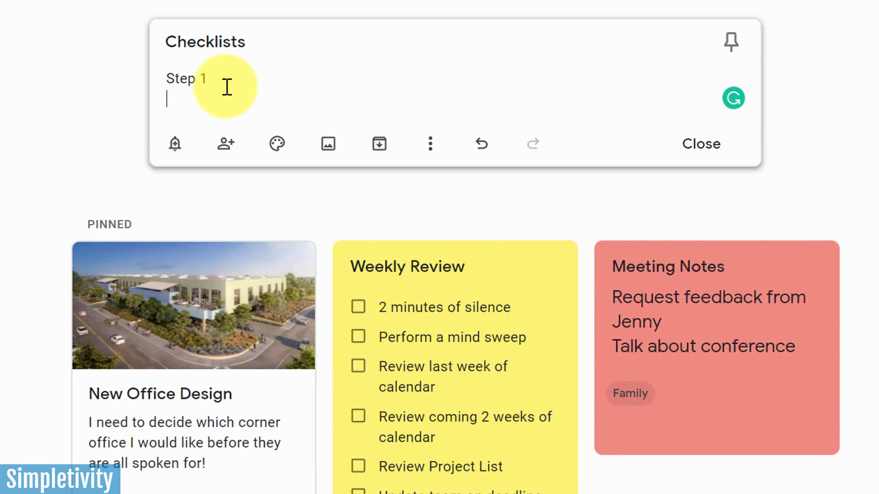
text(Step 2)
key(Return)
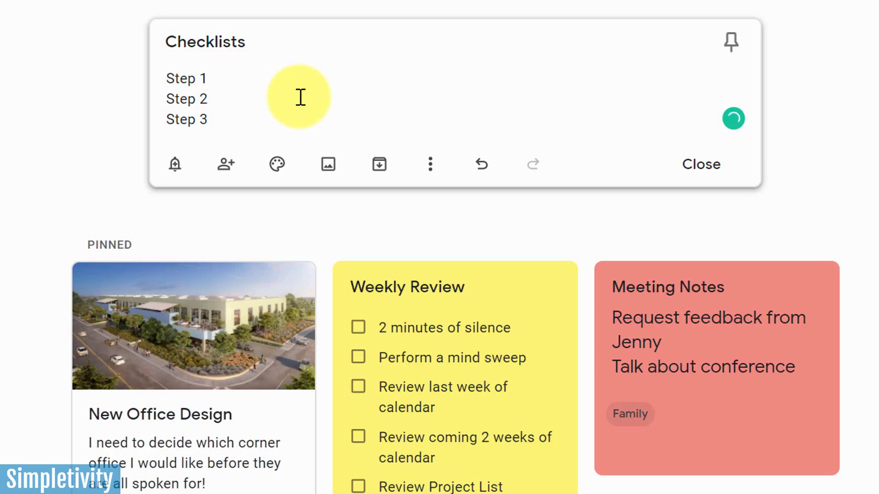
Show checkboxes on the Checklists note, making Step 1, Step 2 and Step 3 checklist items
click(431, 164)
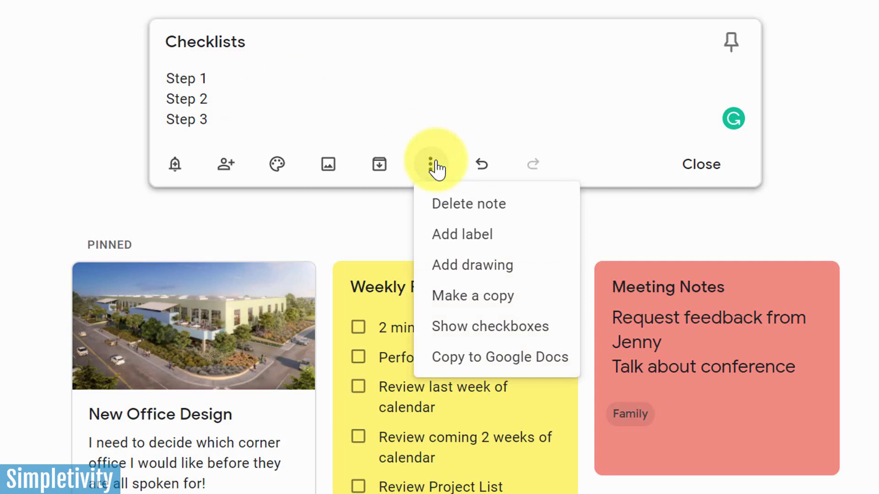
click(479, 327)
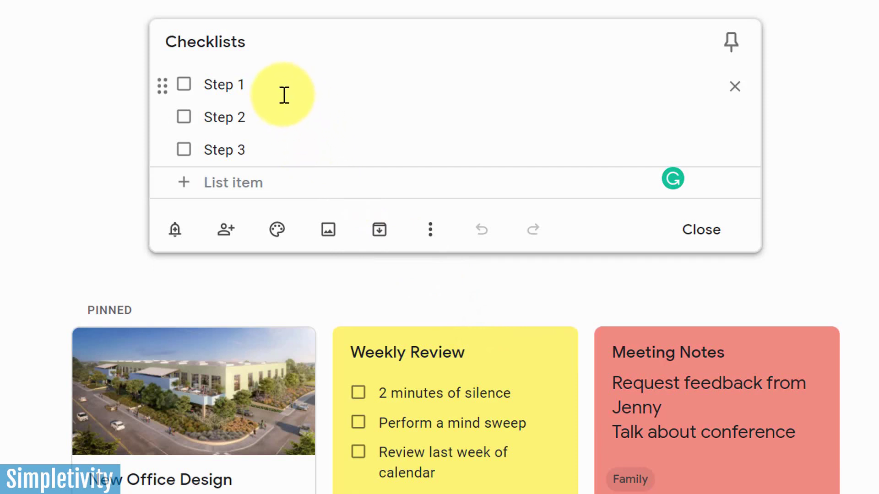
mouse_move(159, 148)
mouse_down()
mouse_move(164, 114)
mouse_move(167, 148)
mouse_up()
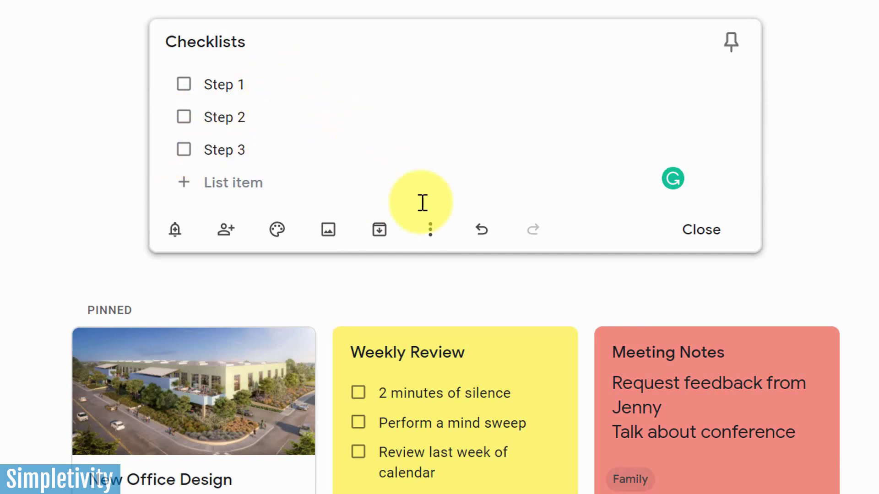
click(433, 232)
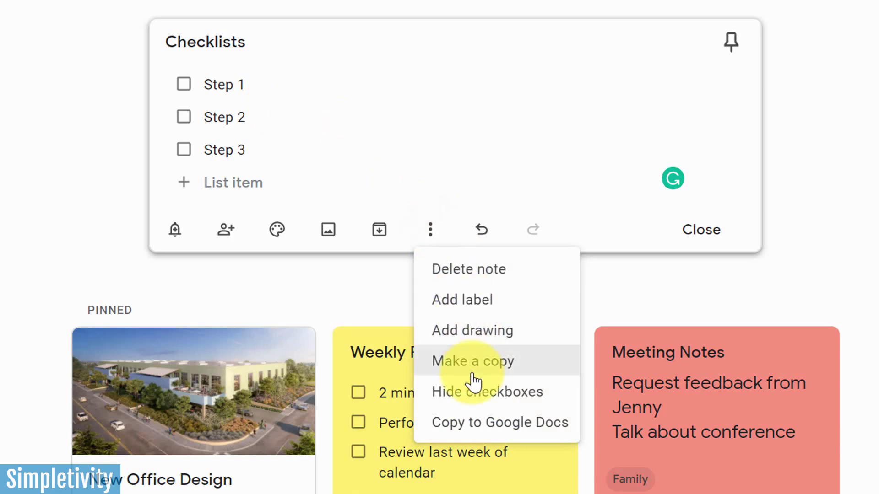
click(468, 395)
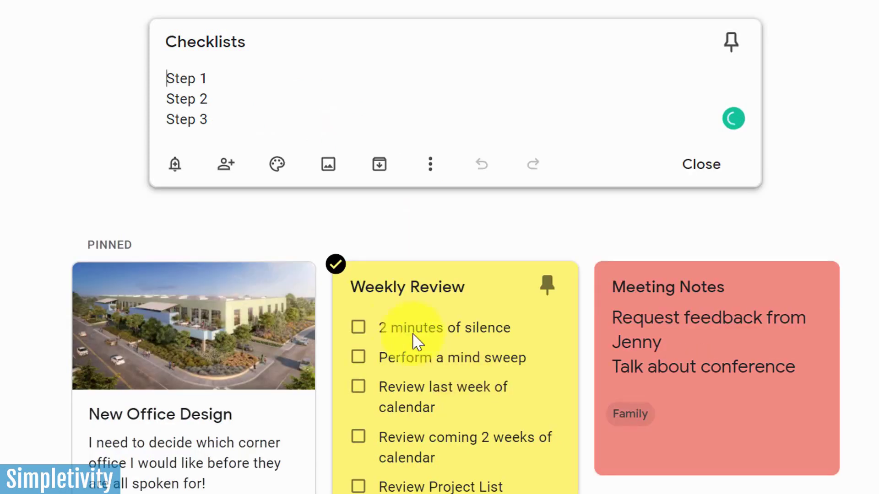
click(430, 165)
click(484, 331)
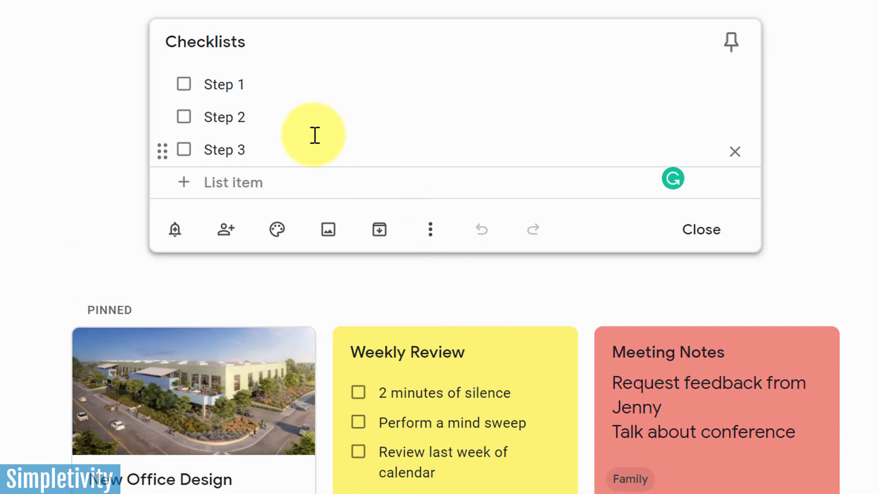
click(185, 86)
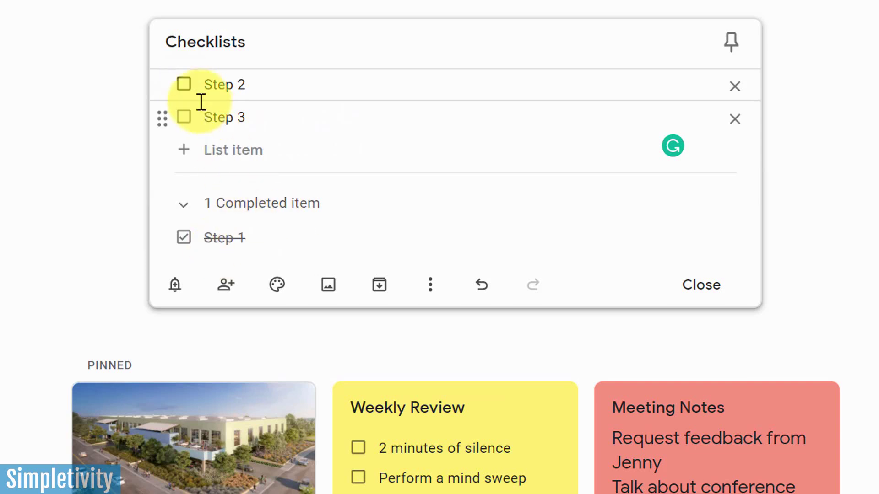
click(183, 85)
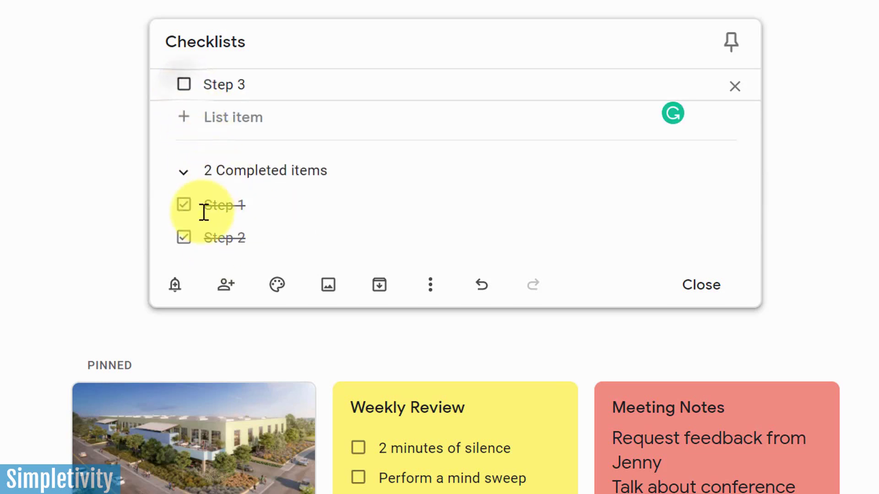
click(184, 172)
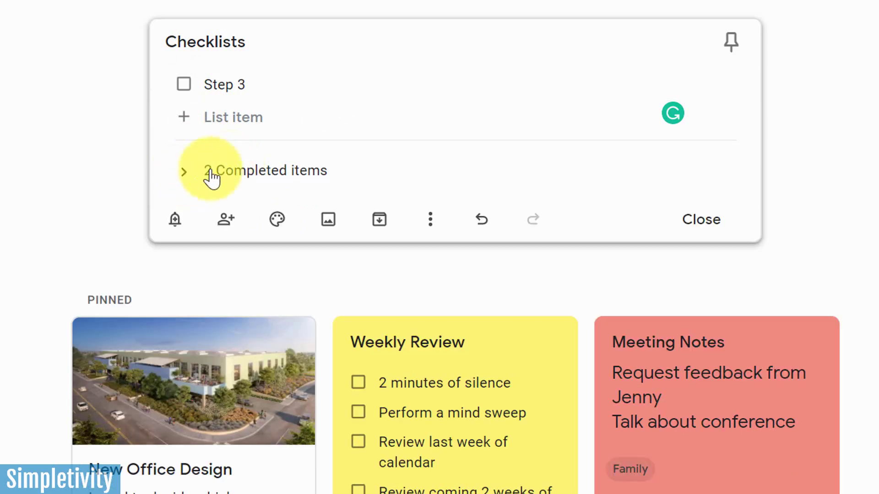
click(186, 172)
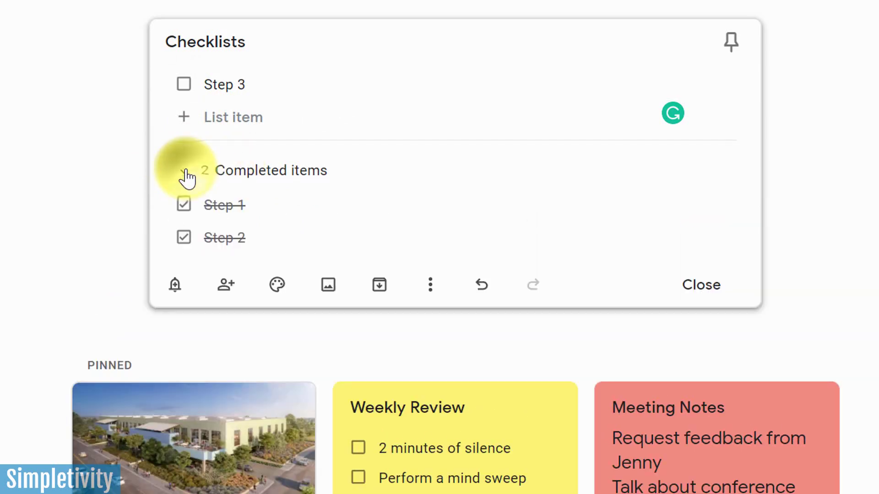
click(183, 85)
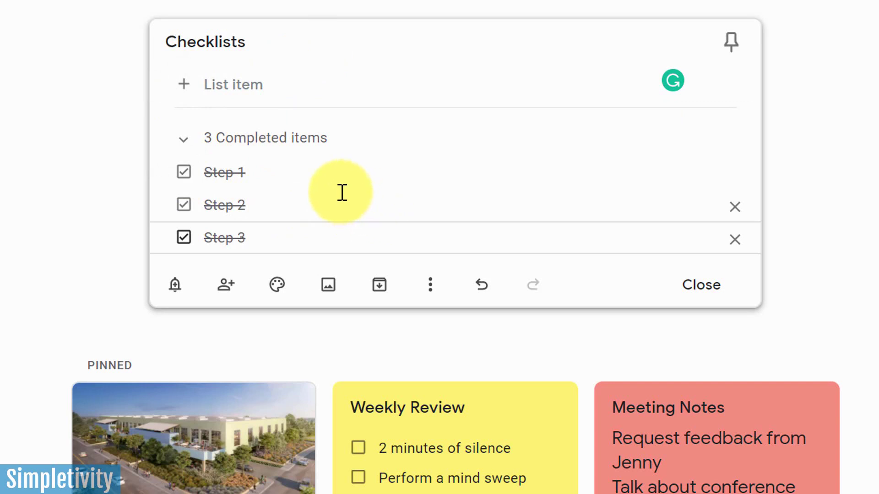
click(431, 286)
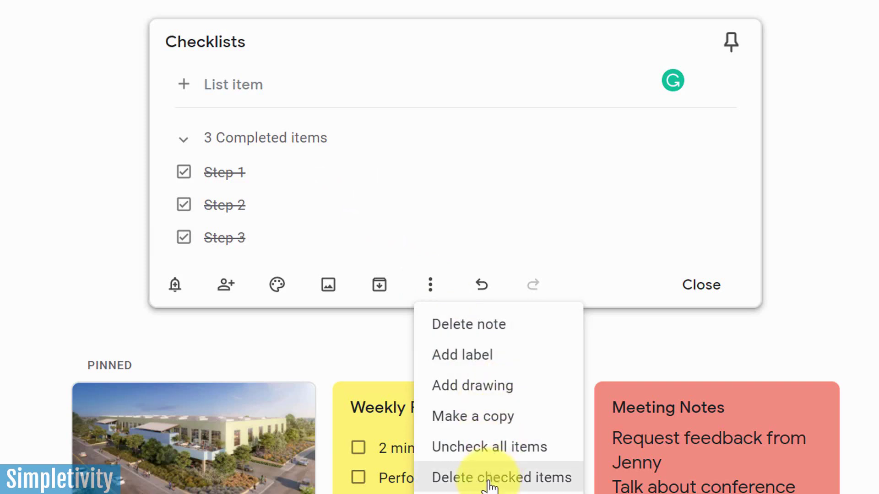
click(481, 448)
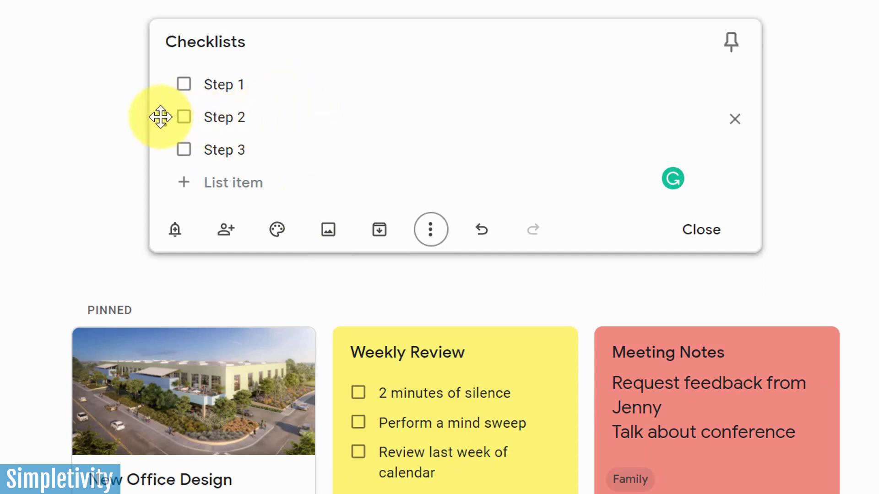
Nest Step 2 and Step 3 under Step 1, test ticking them, and leave all unchecked
drag(160, 117, 233, 117)
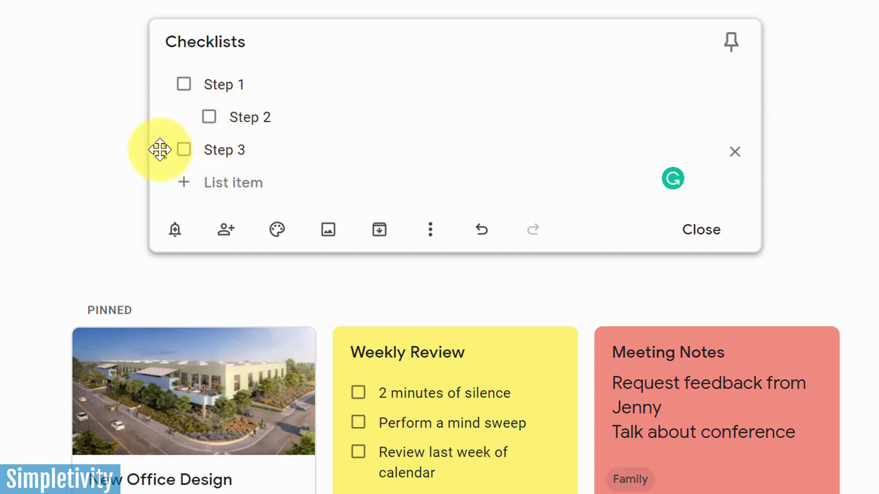
drag(161, 150, 226, 149)
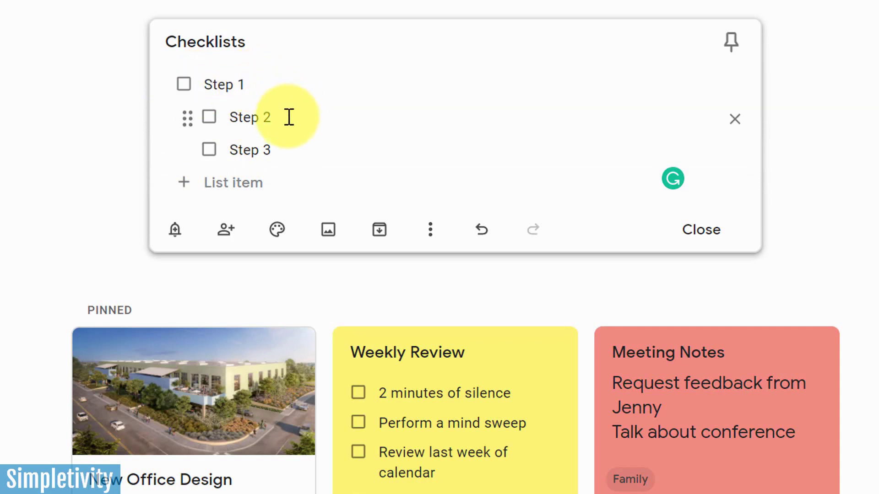
click(209, 117)
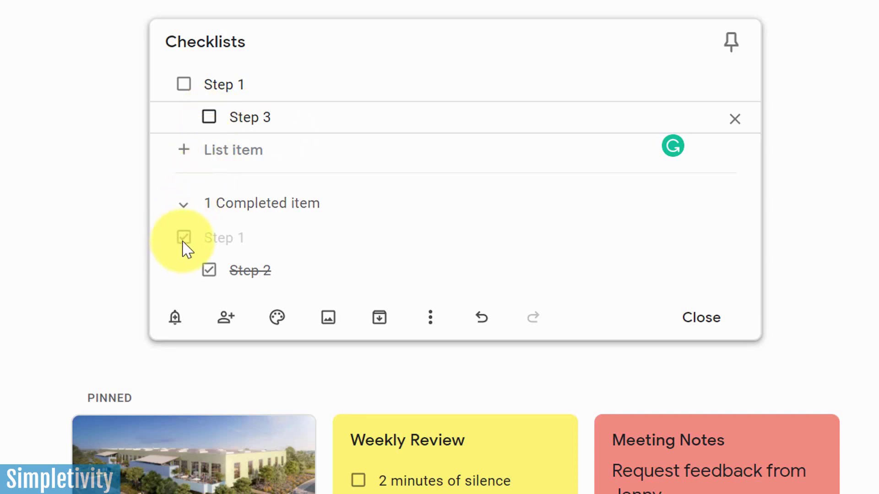
click(210, 270)
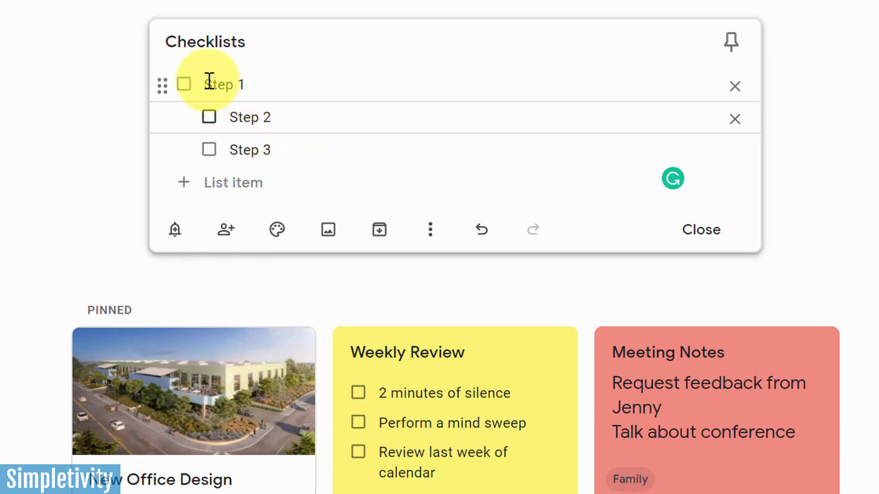
click(184, 85)
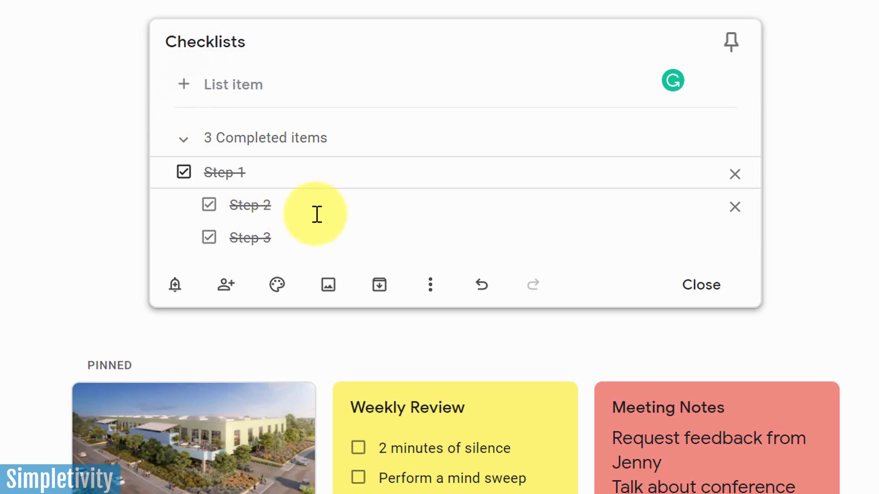
click(185, 172)
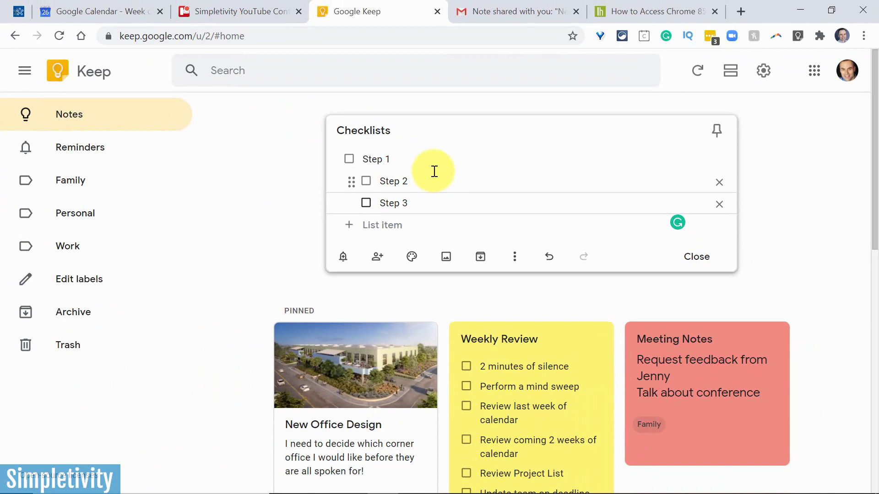
Close the Checklists note, then grab the Thumbnail Design image's text (Best, Folder, System, Simpletivity) into its note
click(699, 256)
scroll(828, 194, down, 5)
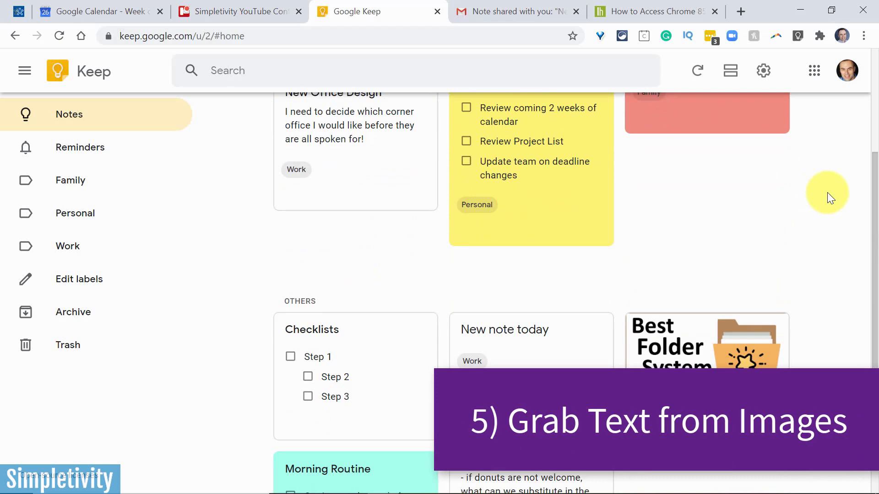
scroll(831, 198, down, 3)
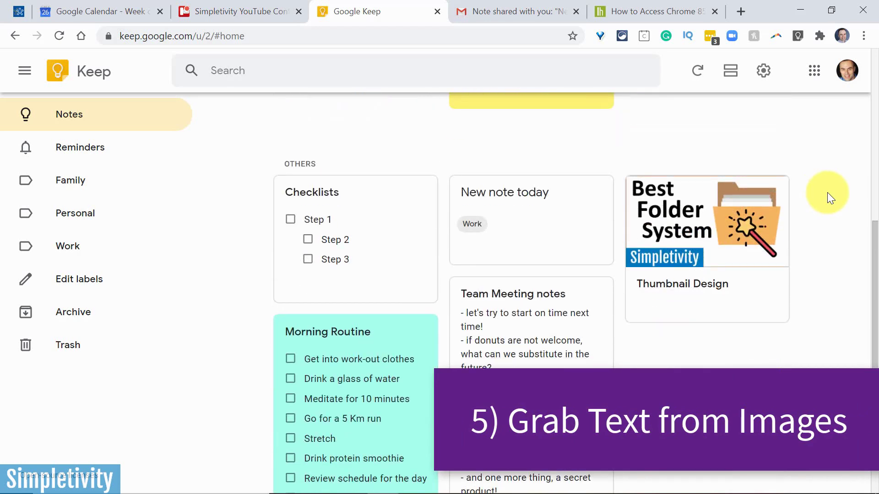
scroll(828, 192, down, 2)
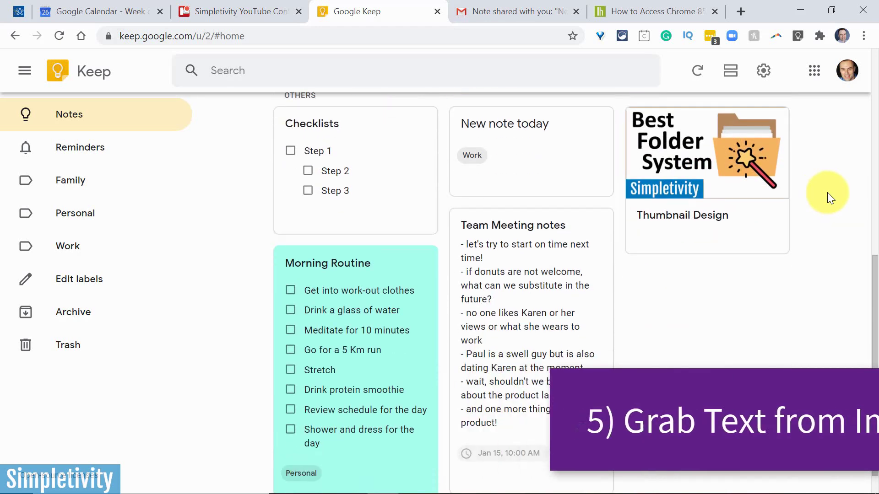
scroll(827, 192, up, 2)
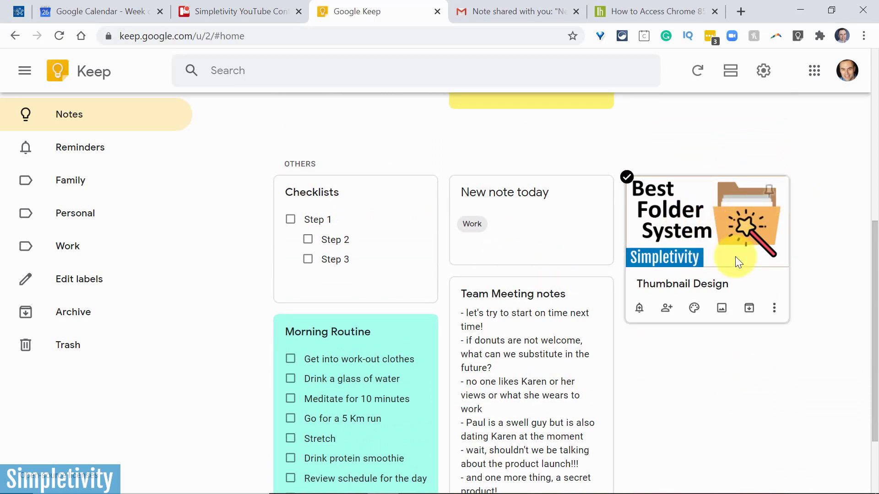
click(707, 221)
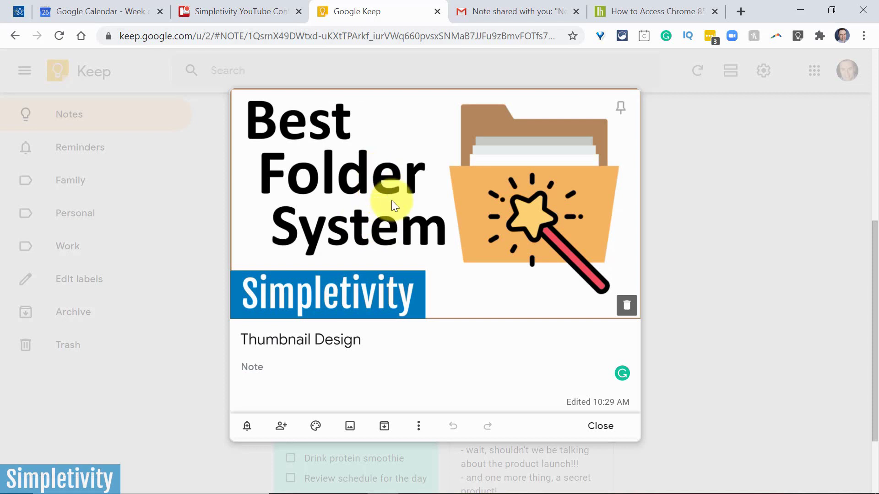
click(418, 431)
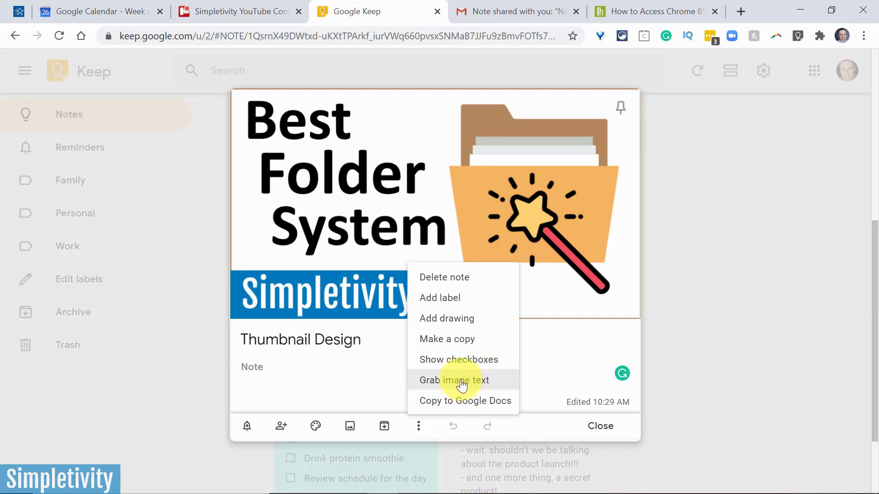
click(464, 381)
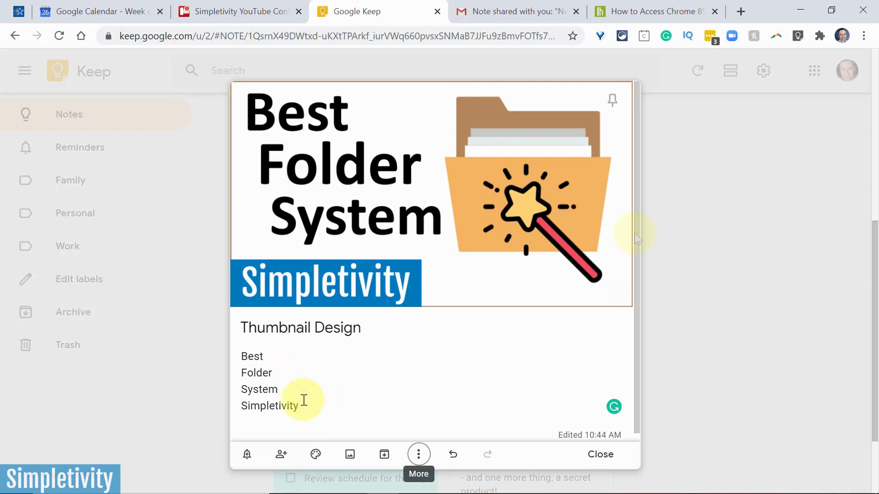
Close the Thumbnail Design note to return to the notes list
click(734, 273)
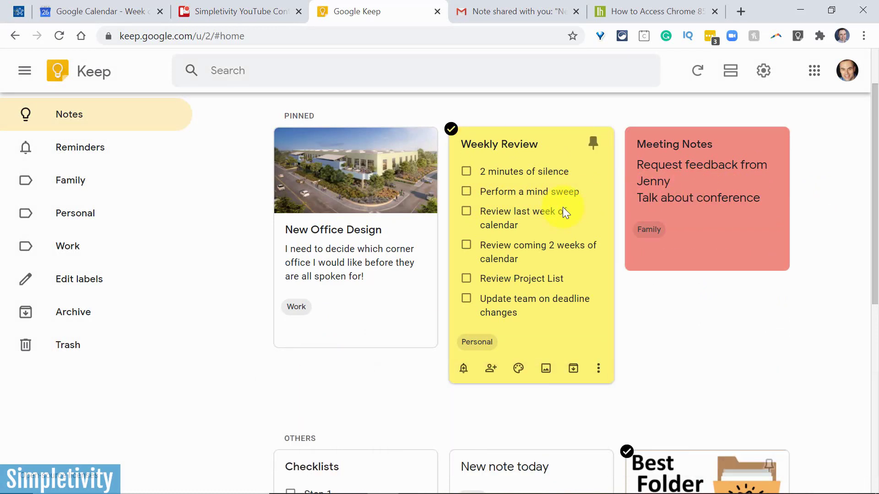
scroll(562, 207, down, 2)
scroll(530, 248, up, 4)
scroll(546, 236, down, 2)
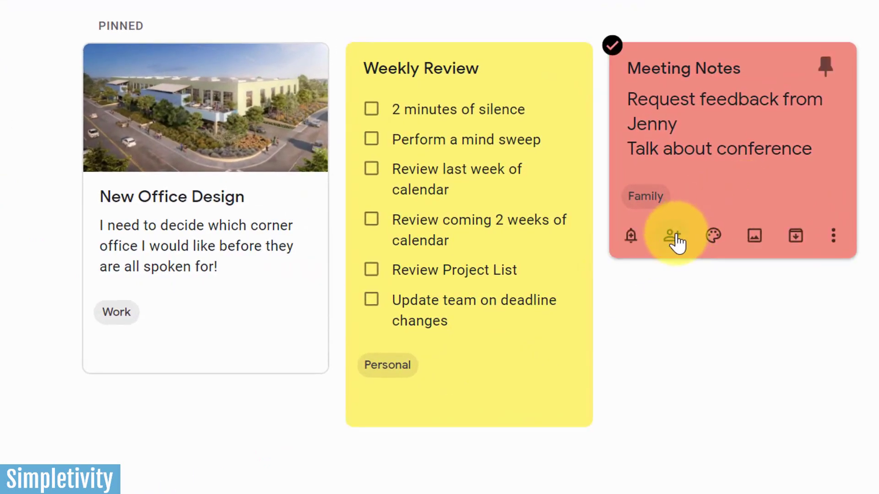
click(673, 247)
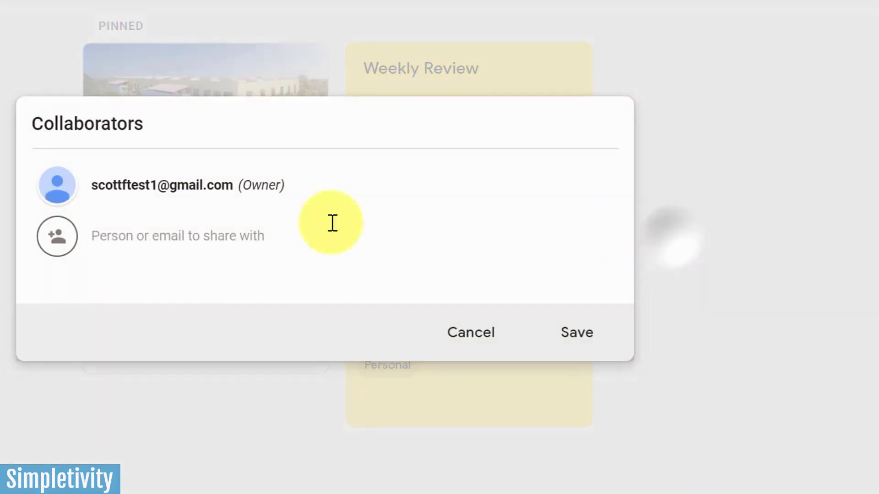
text(scott)
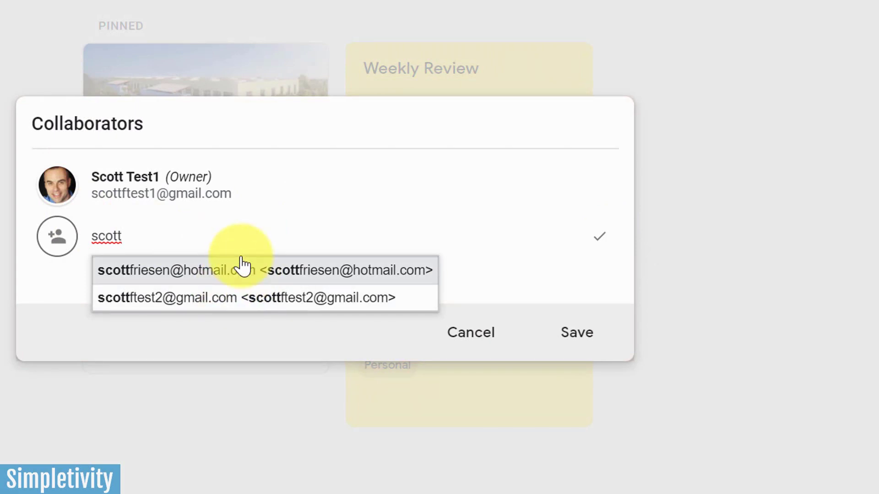
click(199, 297)
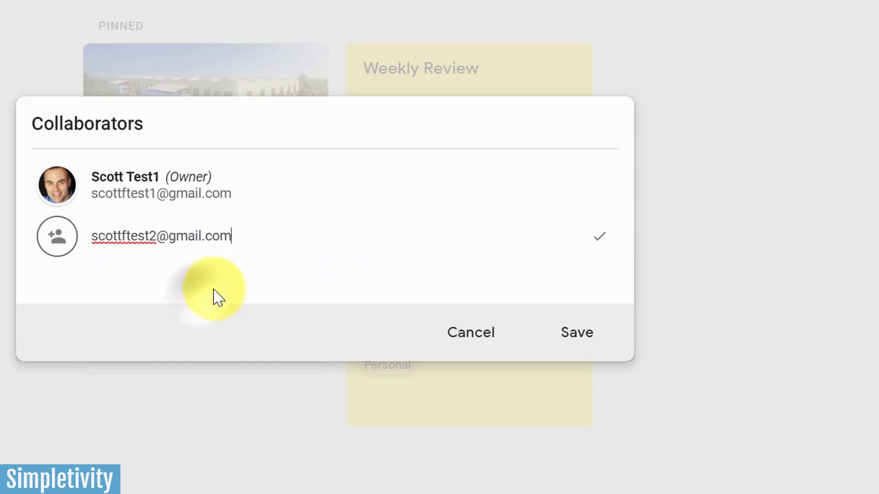
click(600, 236)
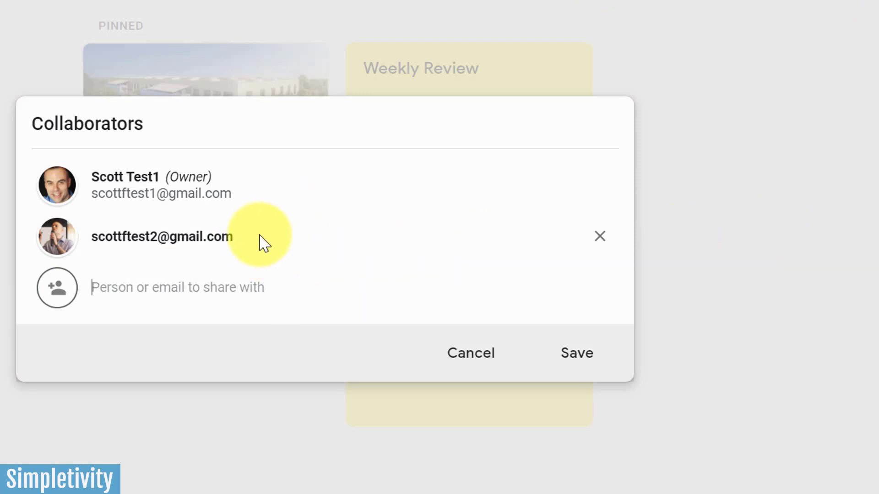
click(599, 236)
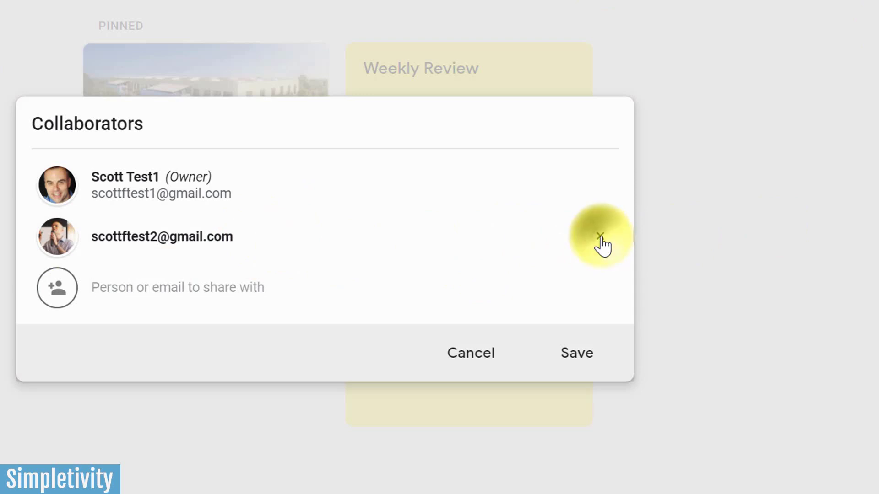
click(577, 339)
click(779, 143)
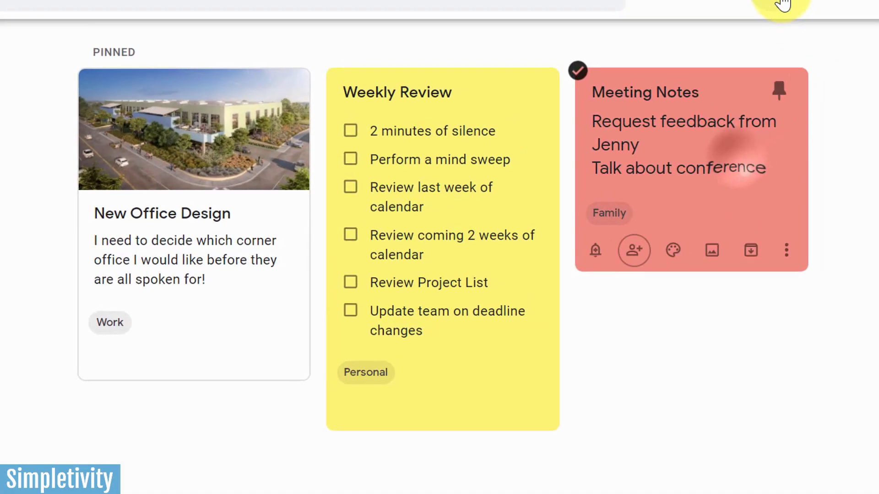
Look over Keep's Settings dialog from the gear menu, then close it
click(778, 2)
click(781, 32)
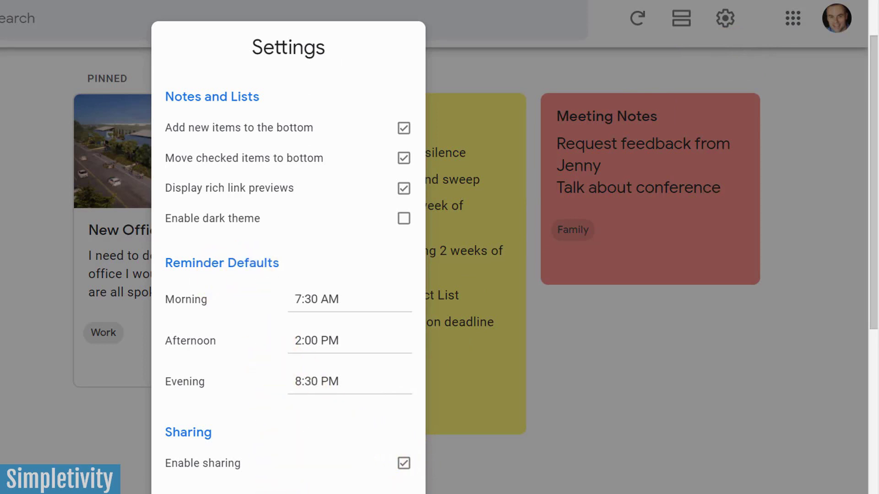
click(291, 493)
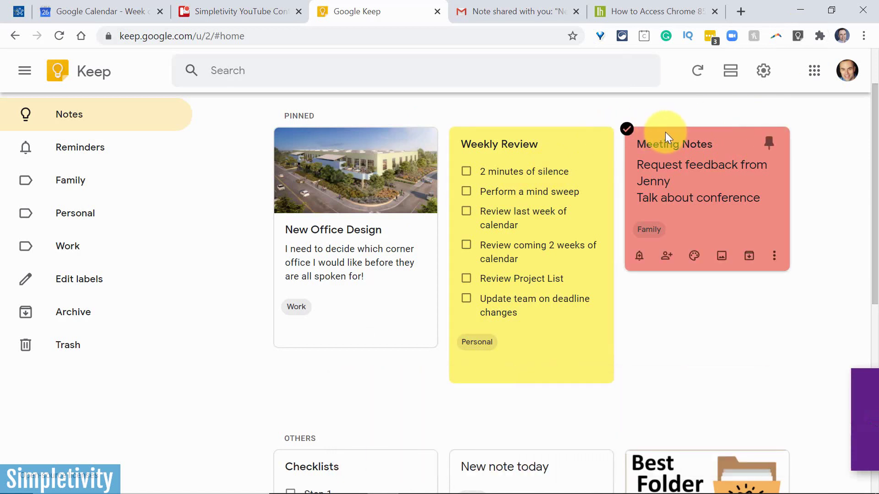
Save the Lifehacker Chrome 85 article to Keep with the note 'Read this later this week'
click(644, 7)
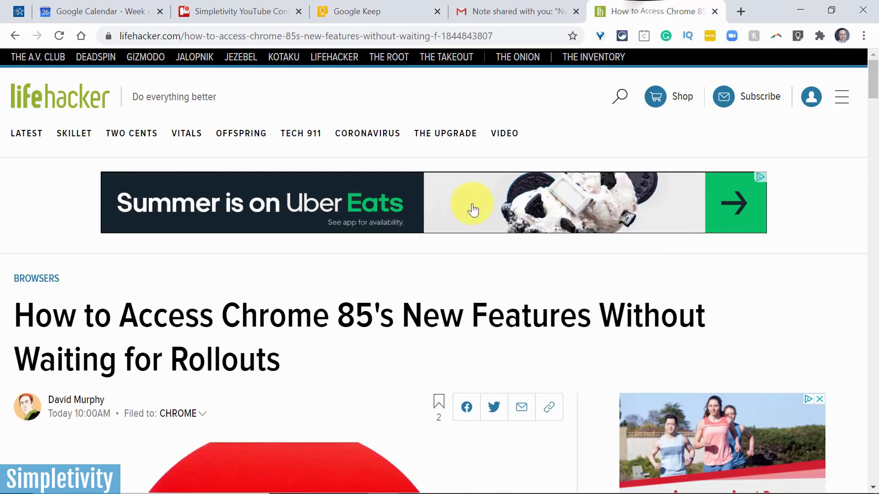
scroll(311, 263, down, 10)
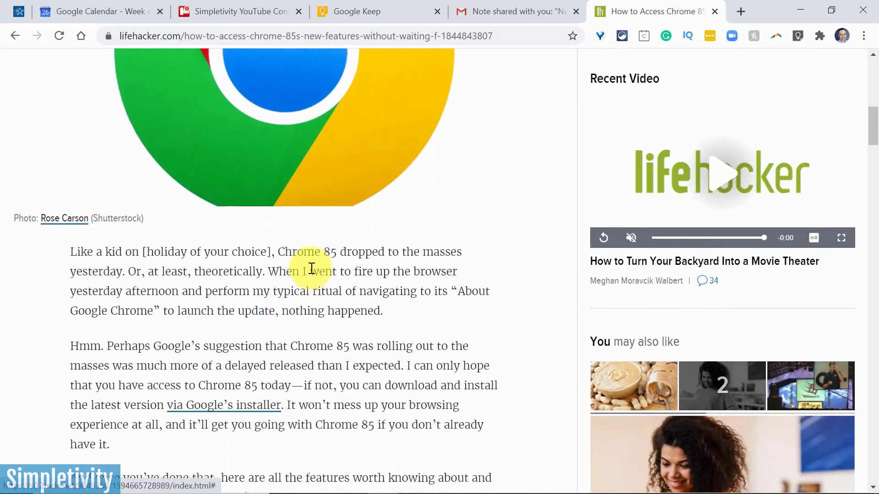
scroll(311, 269, down, 15)
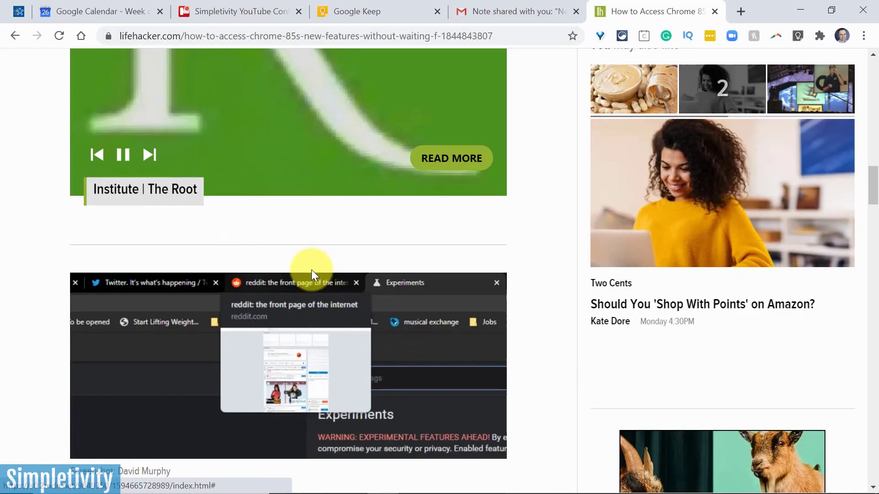
scroll(311, 270, up, 20)
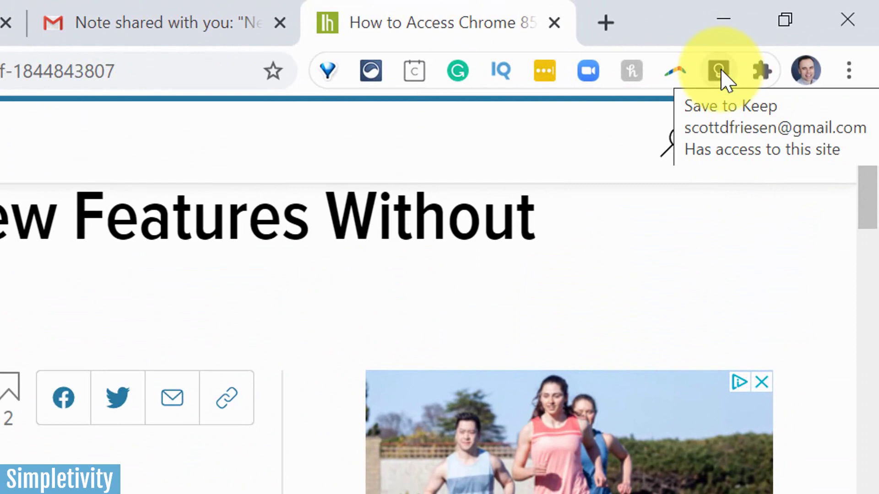
click(721, 70)
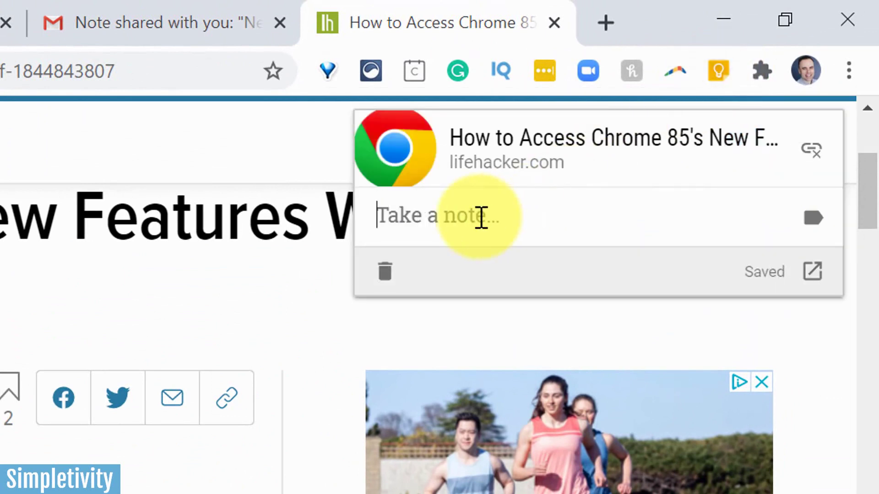
text(Read this later th)
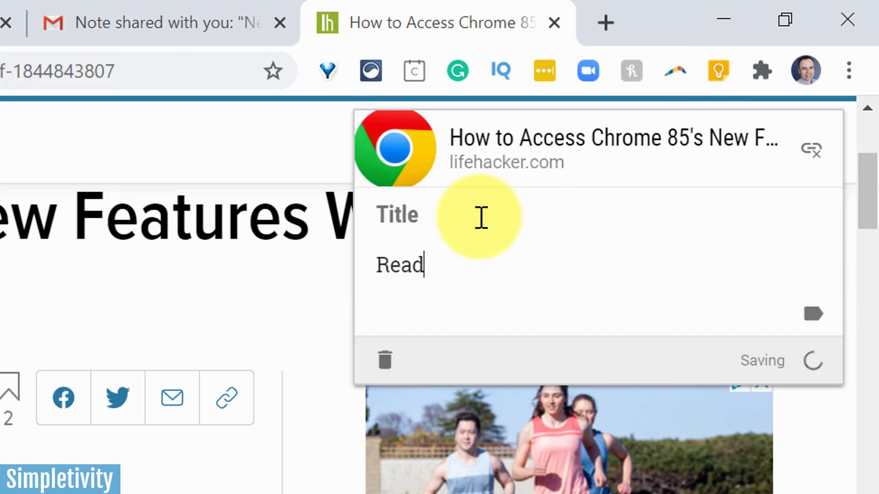
text(is week)
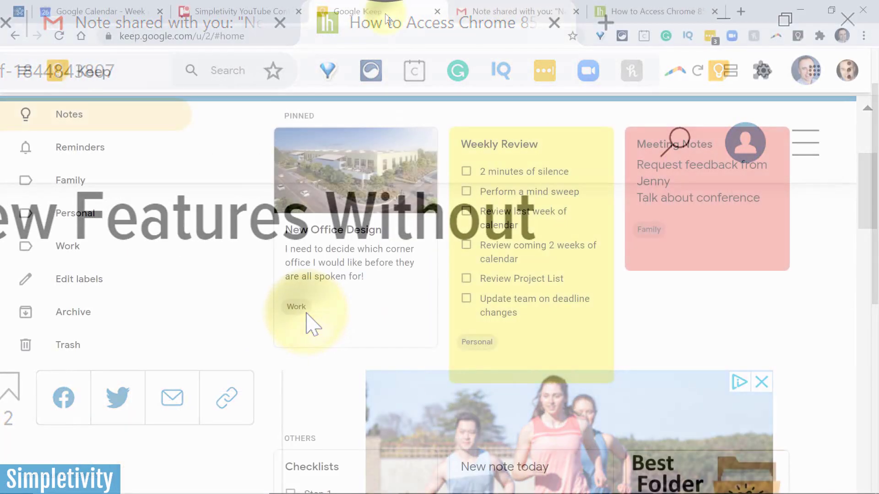
Switch back to the Google Keep tab to view the notes
click(385, 12)
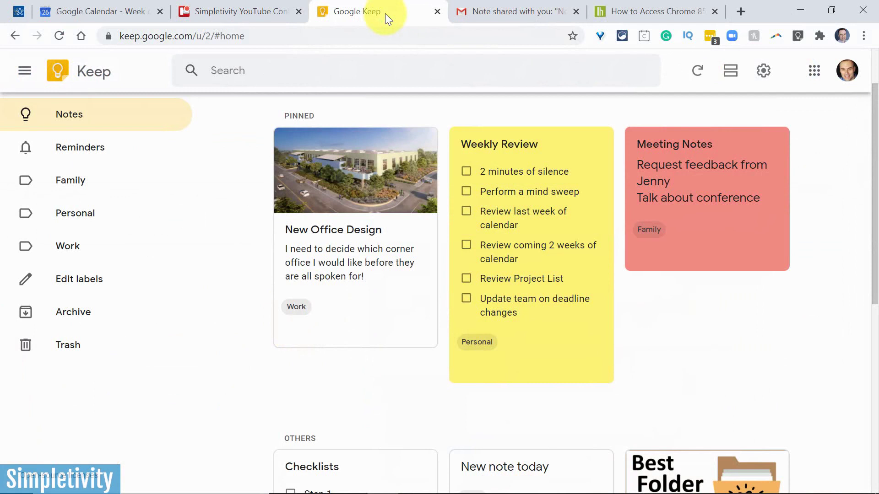